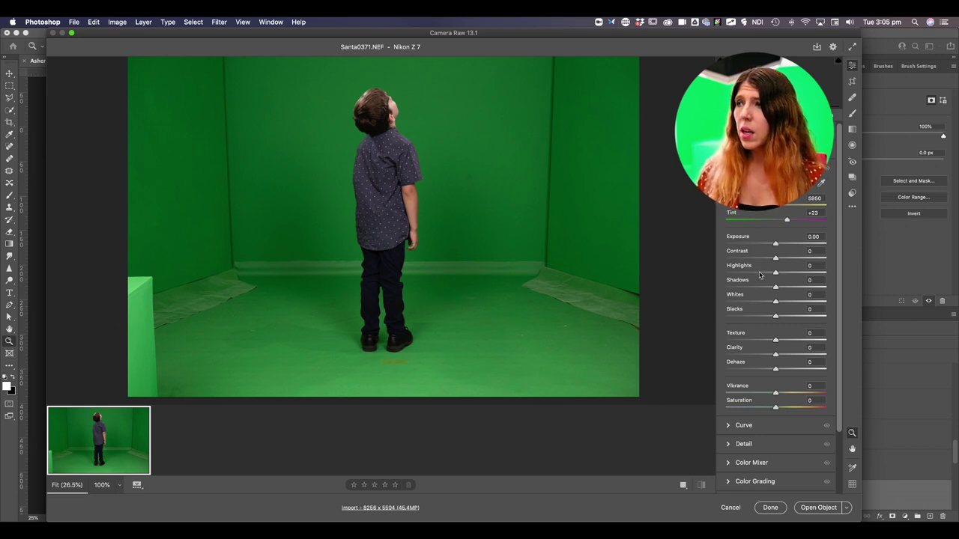
Set the green-screen photo's Highlights to -36 and Shadows to +38
drag(776, 287, 793, 290)
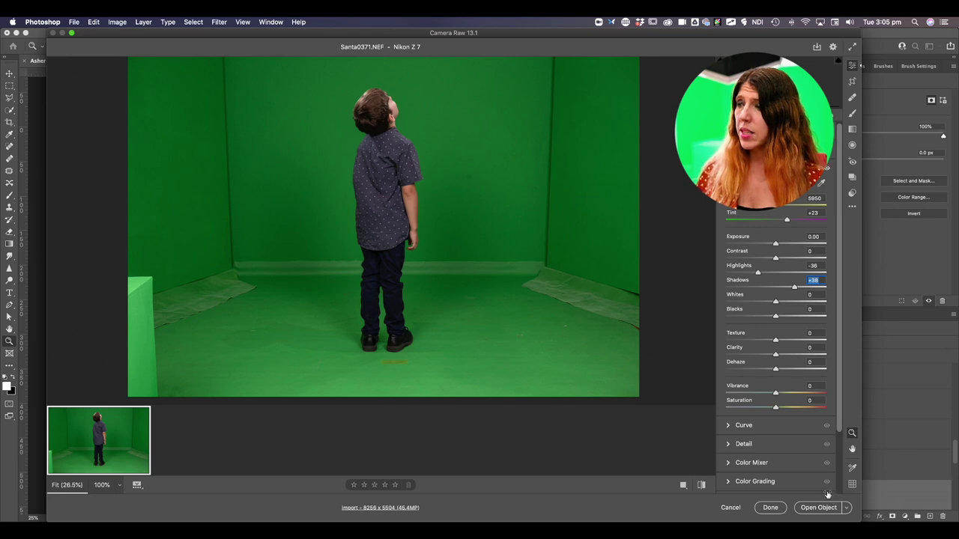
Confirm import workflow settings of 16 Bits/Channel with opening as Smart Objects enabled, and open the photo as a smart object
click(389, 508)
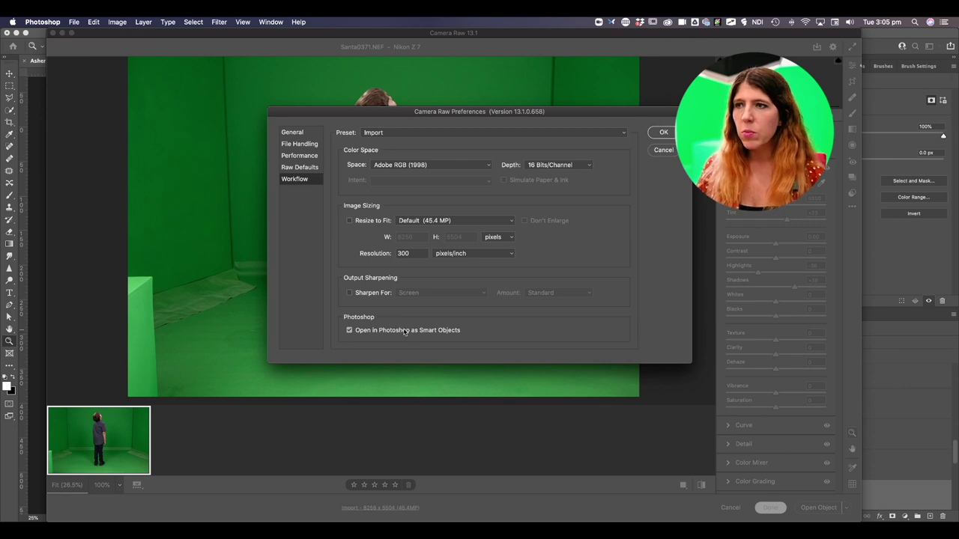
click(577, 167)
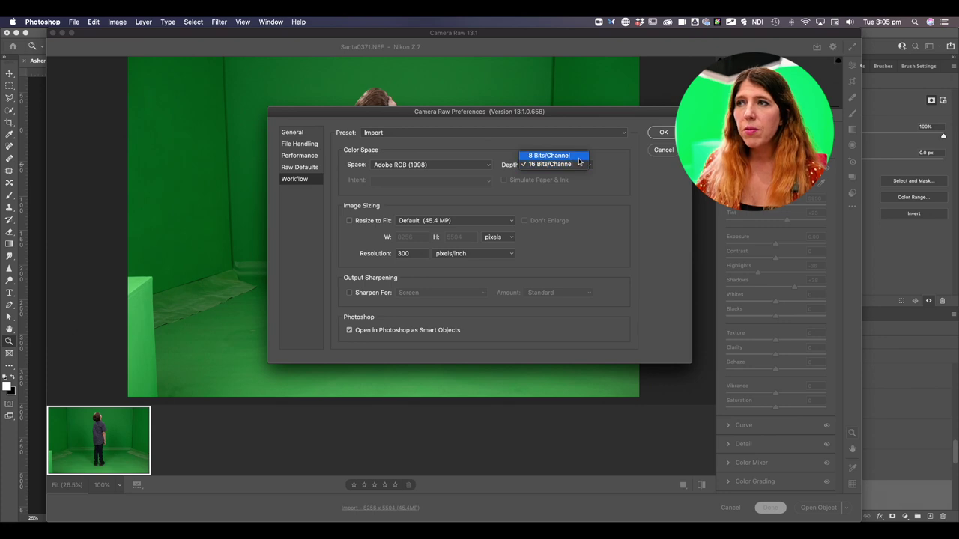
click(578, 156)
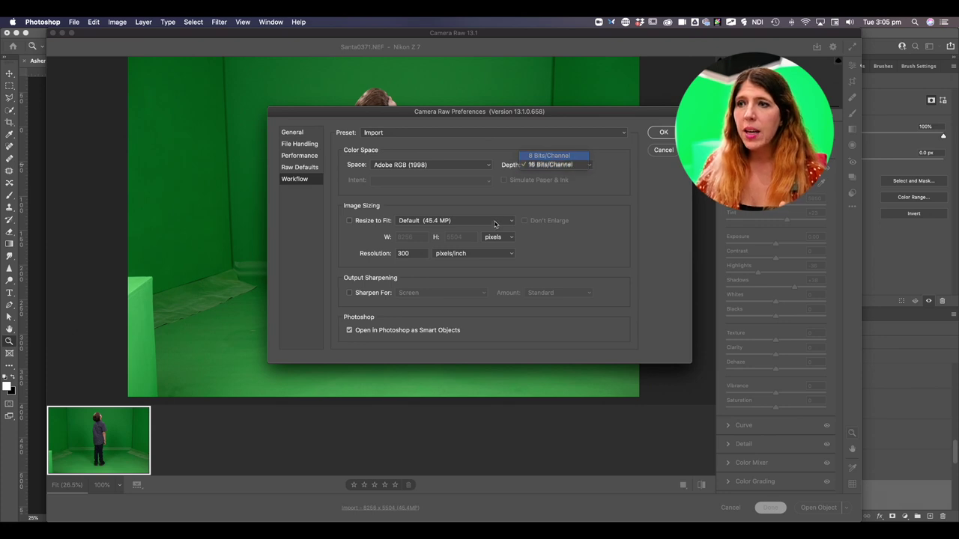
click(349, 330)
click(543, 165)
click(558, 174)
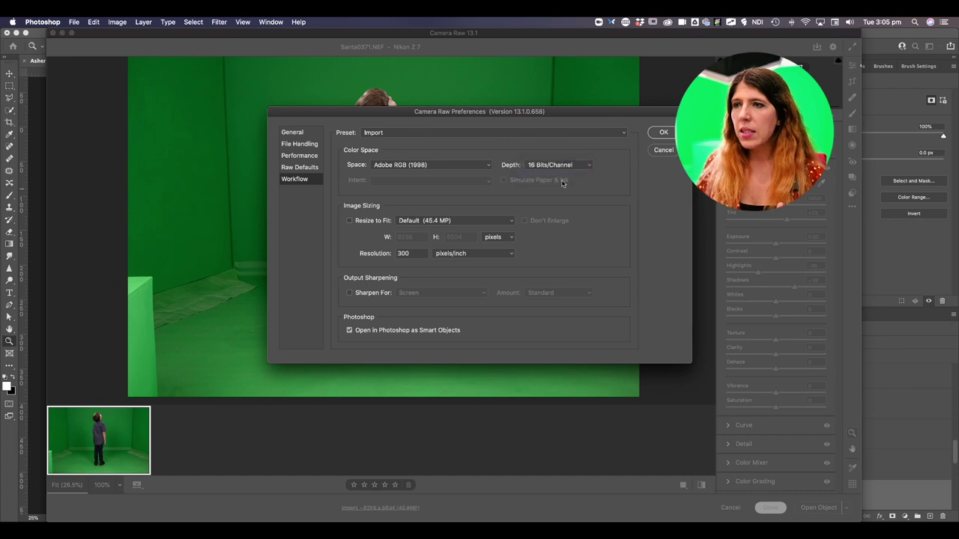
click(664, 132)
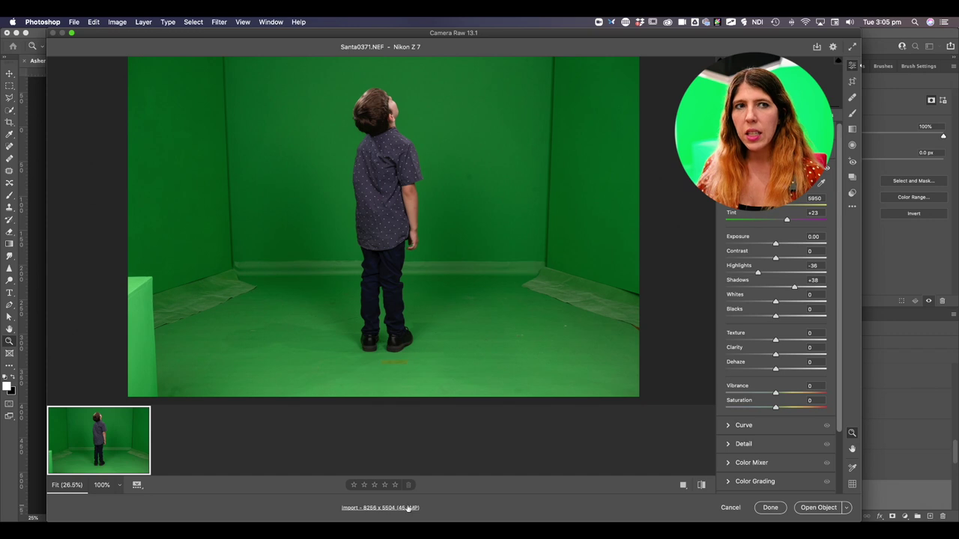
click(819, 508)
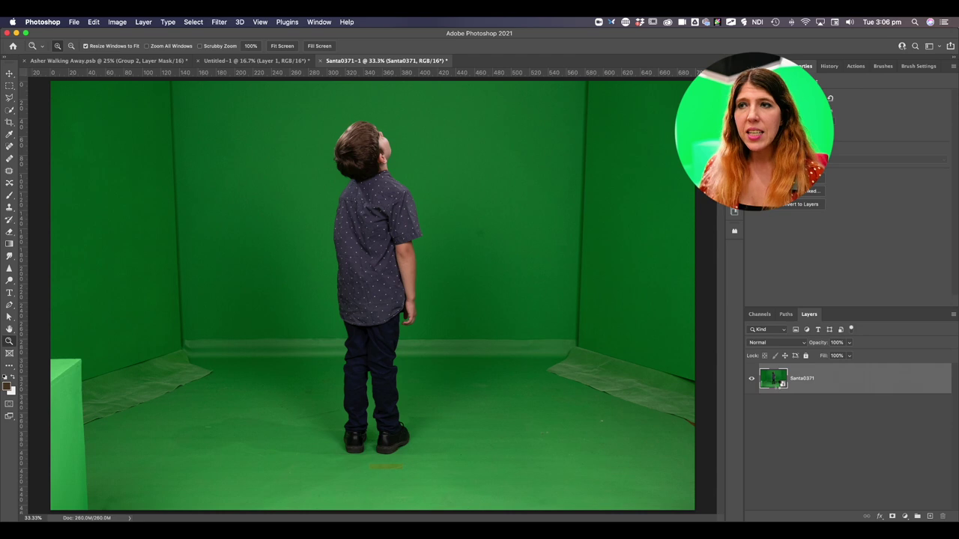
Reopen the smart object's raw settings and crop the photo tightly around the boy, to about 2373 x 4930 pixels
double_click(773, 379)
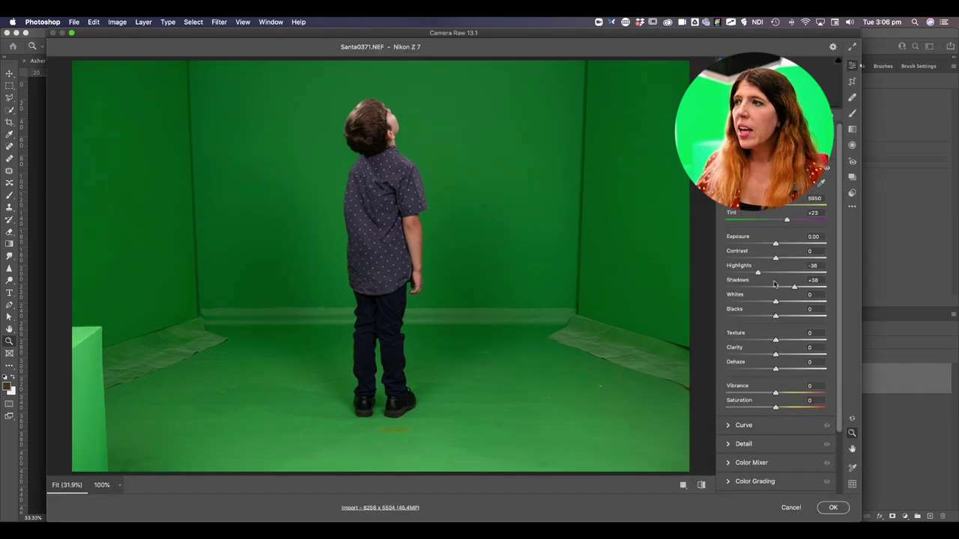
click(852, 81)
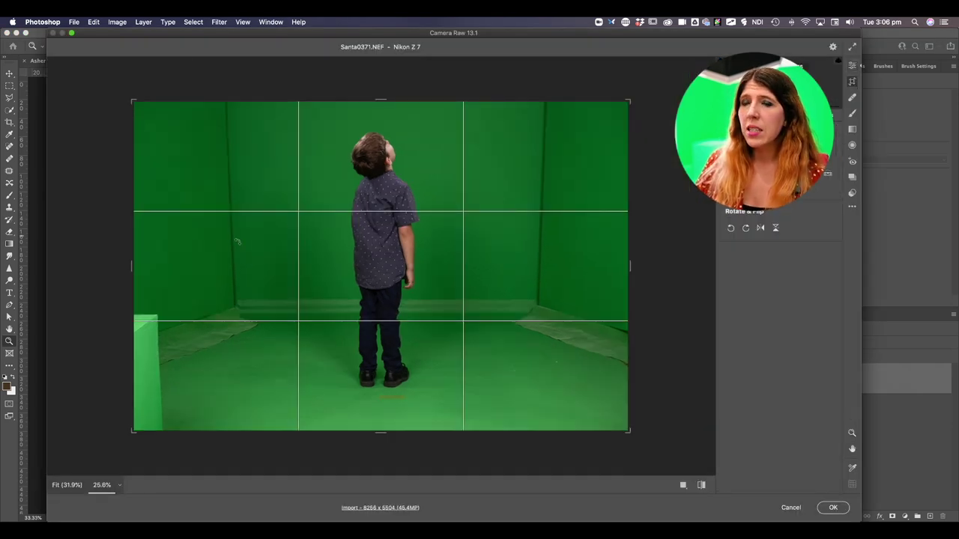
drag(133, 242, 217, 241)
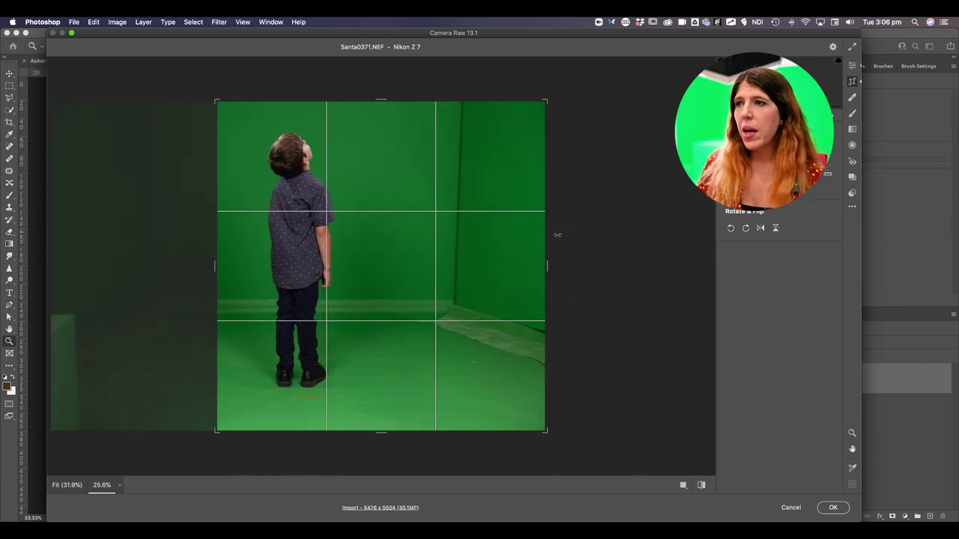
drag(544, 232, 453, 240)
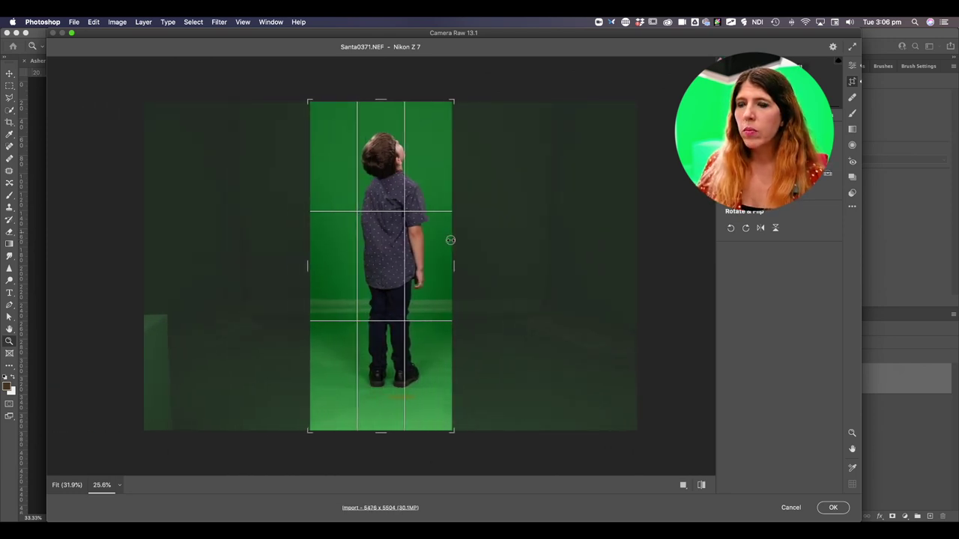
drag(404, 431, 404, 408)
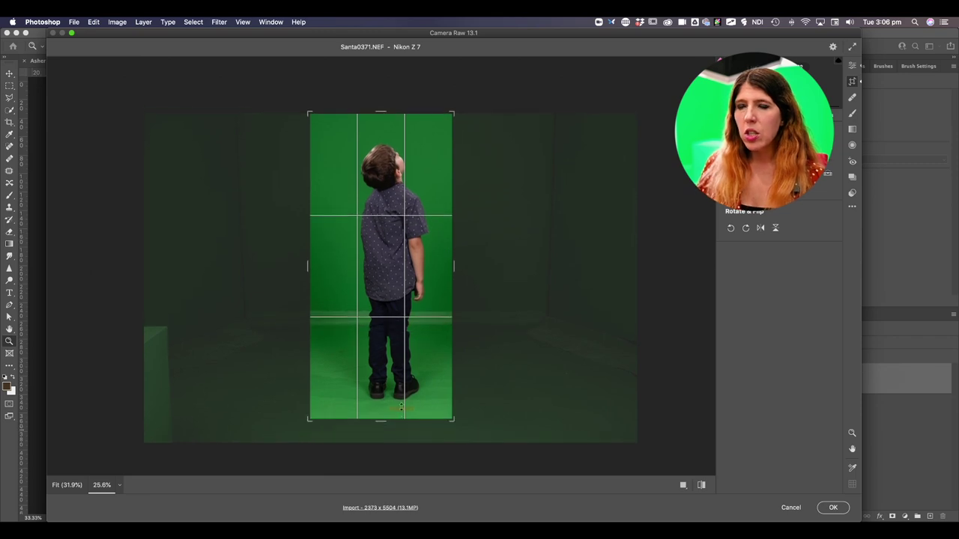
drag(384, 113, 387, 123)
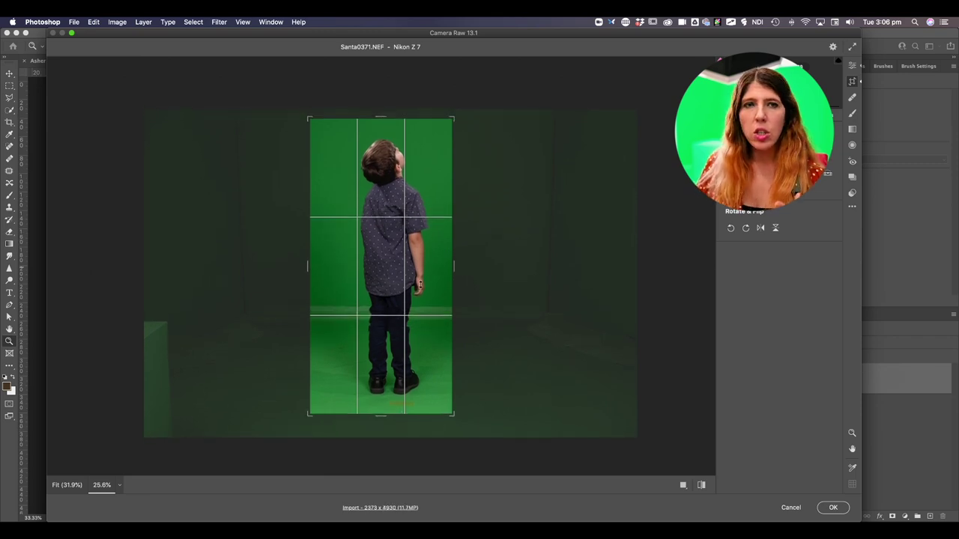
click(842, 509)
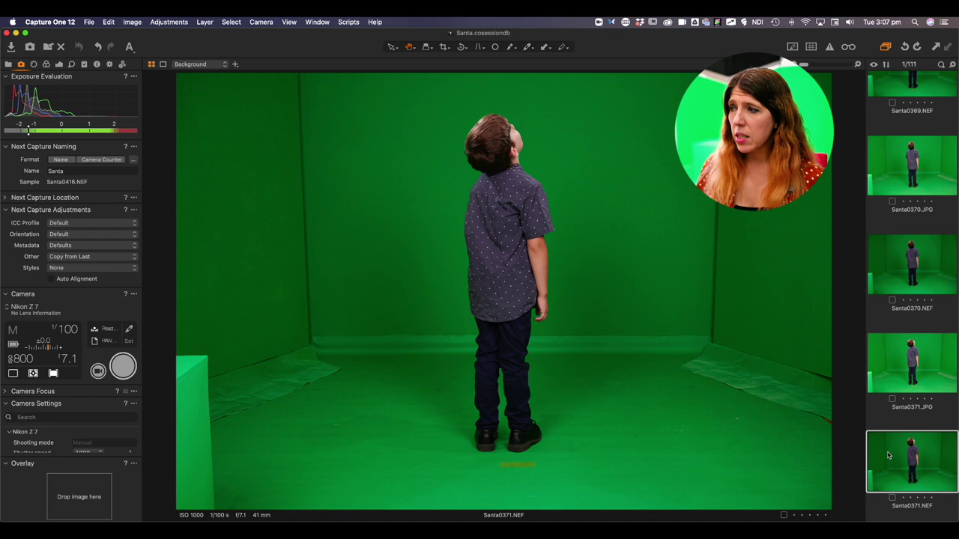
Open Santa0371.NEF from Capture One in Adobe Photoshop 2021
right_click(887, 455)
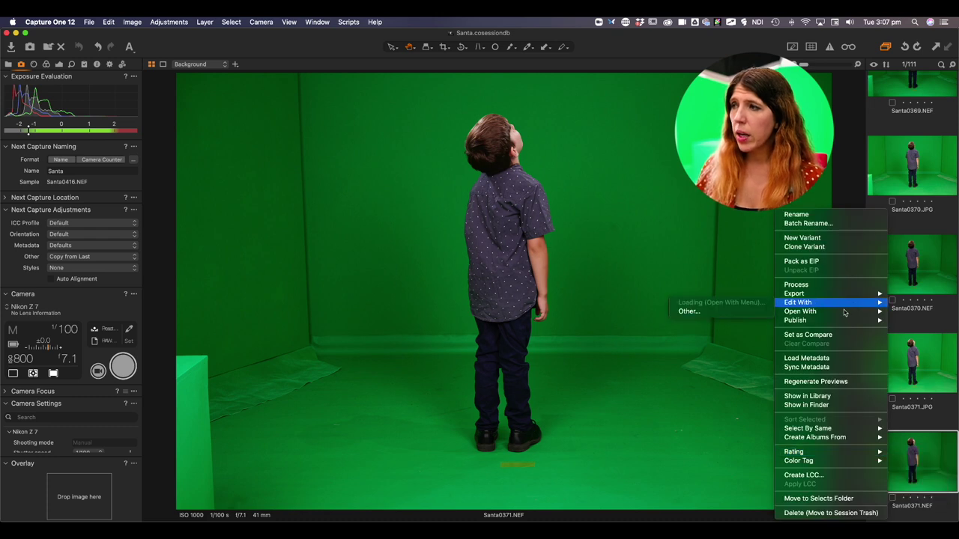
mouse_move(844, 311)
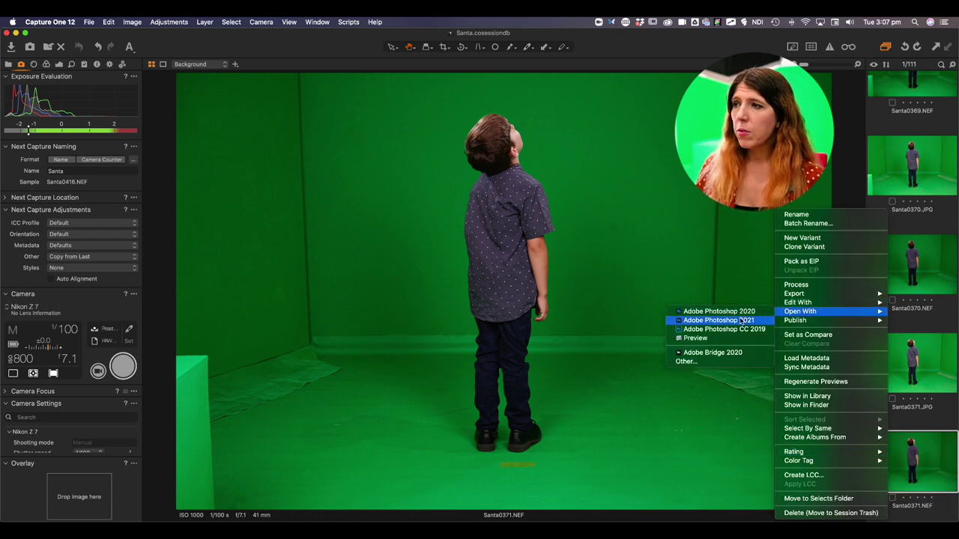
click(740, 320)
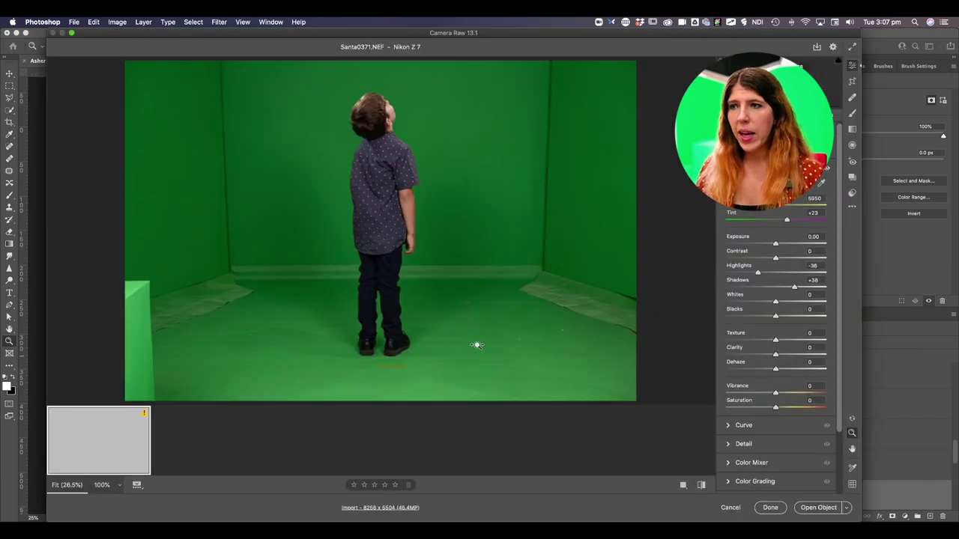
Crop the raw photo tightly around the boy to about 2210 x 4911 pixels and open it as a smart object
click(852, 81)
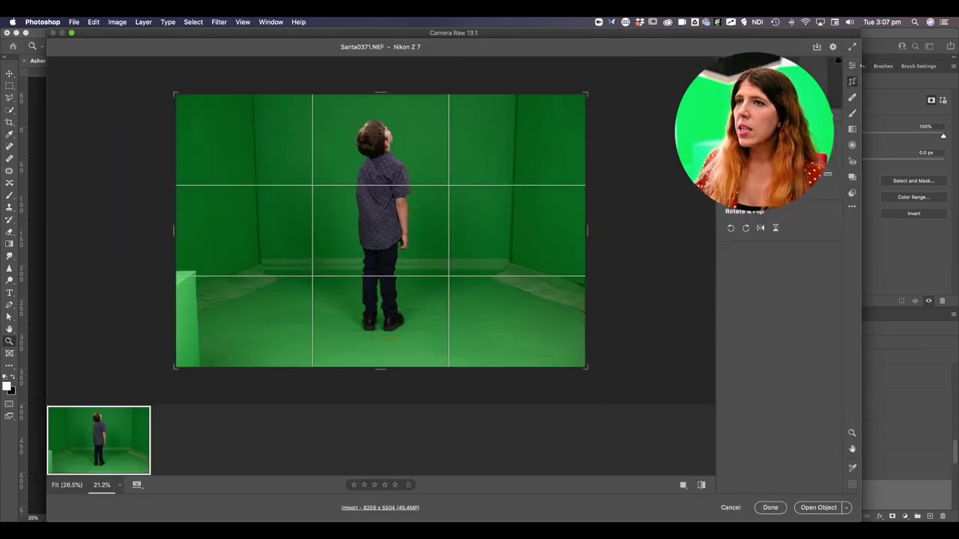
drag(175, 186, 253, 186)
drag(509, 187, 435, 191)
drag(389, 364, 390, 350)
drag(381, 108, 381, 120)
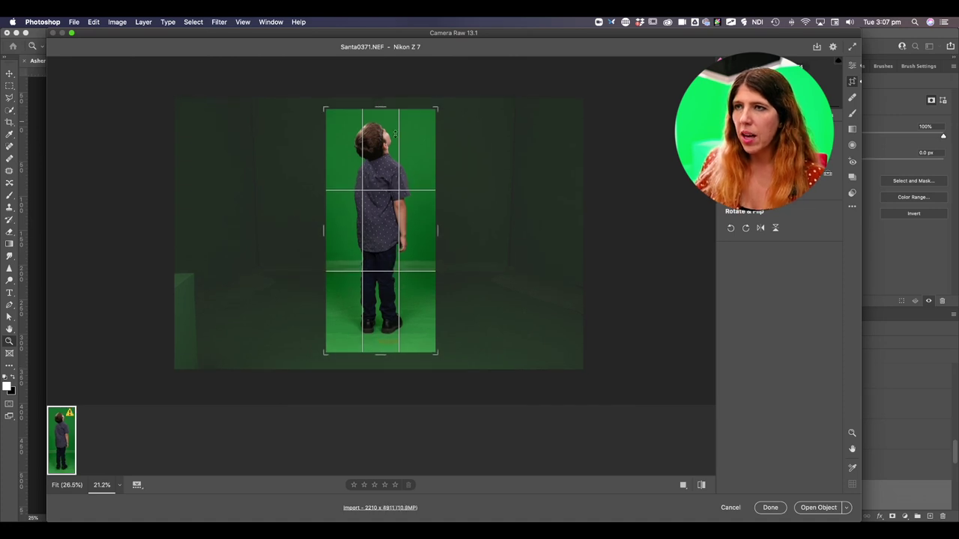
key(Return)
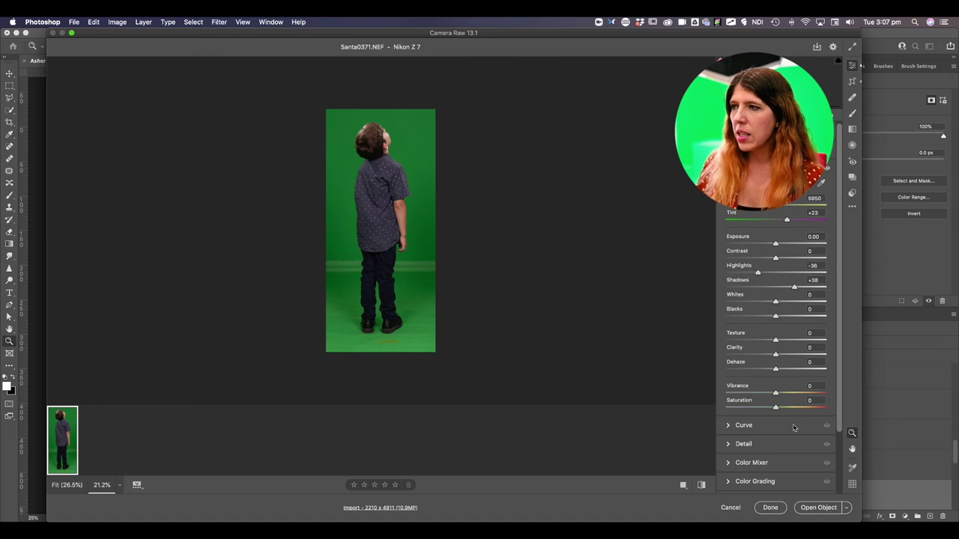
click(828, 513)
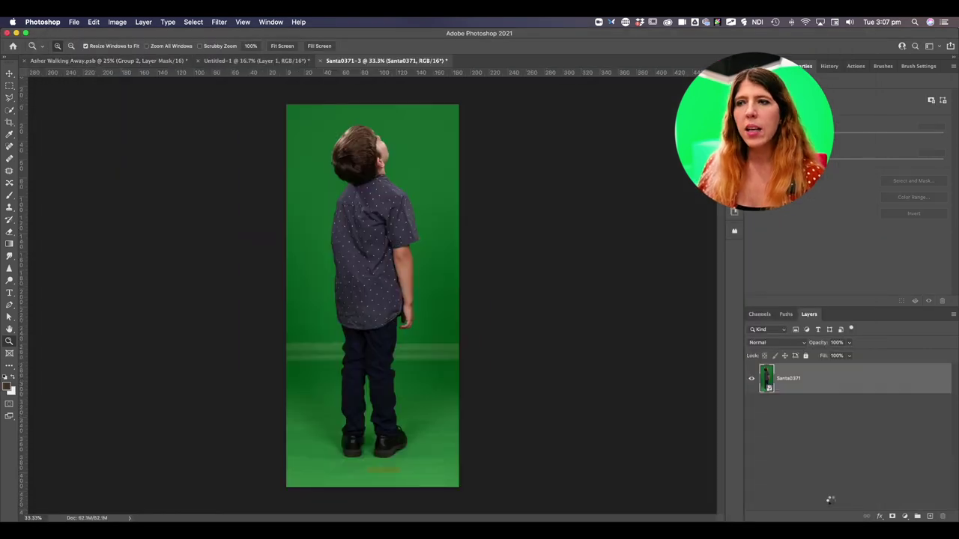
Start a Color Range selection by sampling the green backdrop beside the boy, with Fuzziness set to 40
click(392, 350)
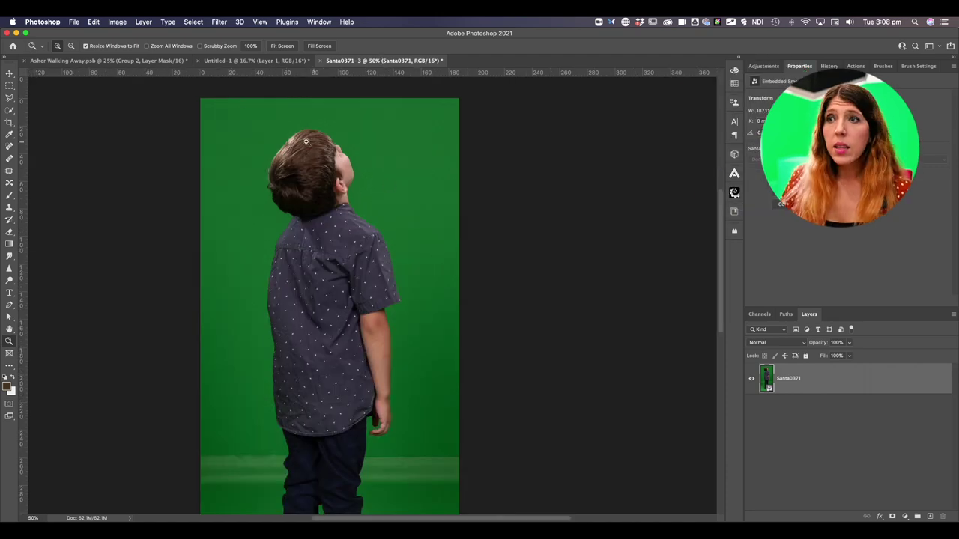
click(216, 23)
mouse_move(196, 23)
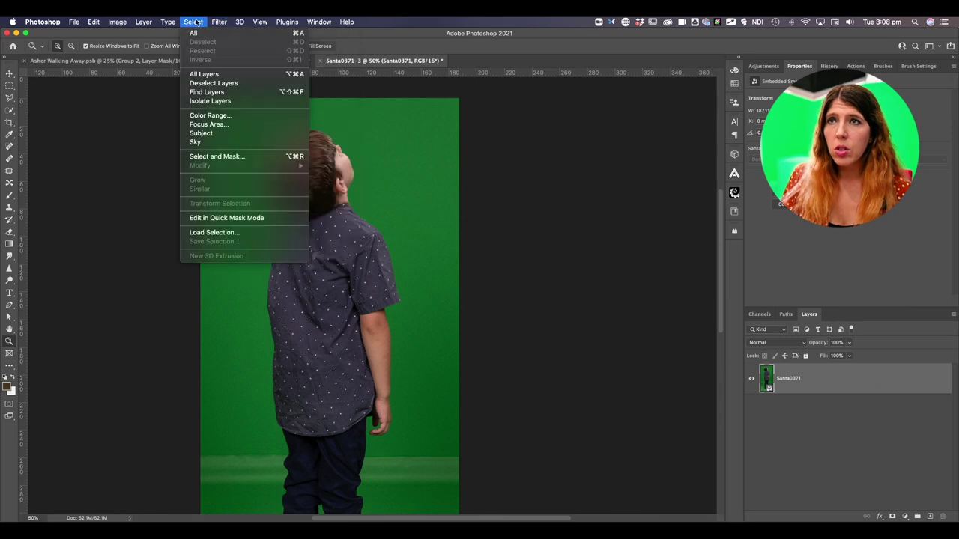
click(215, 117)
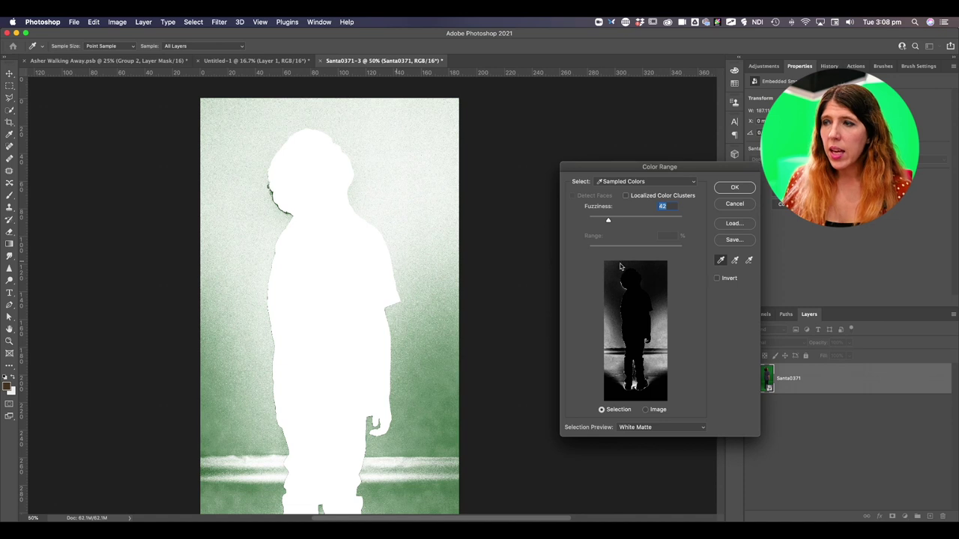
click(444, 271)
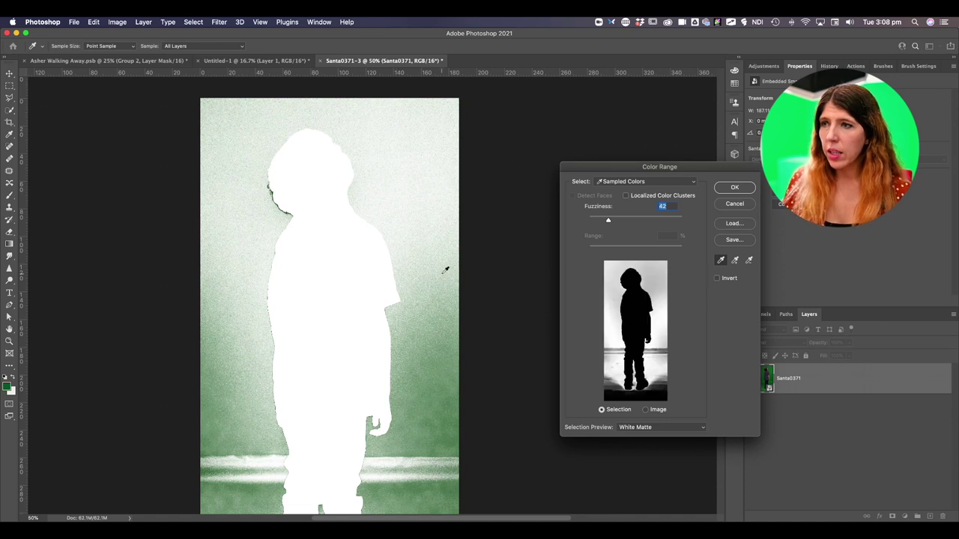
click(429, 273)
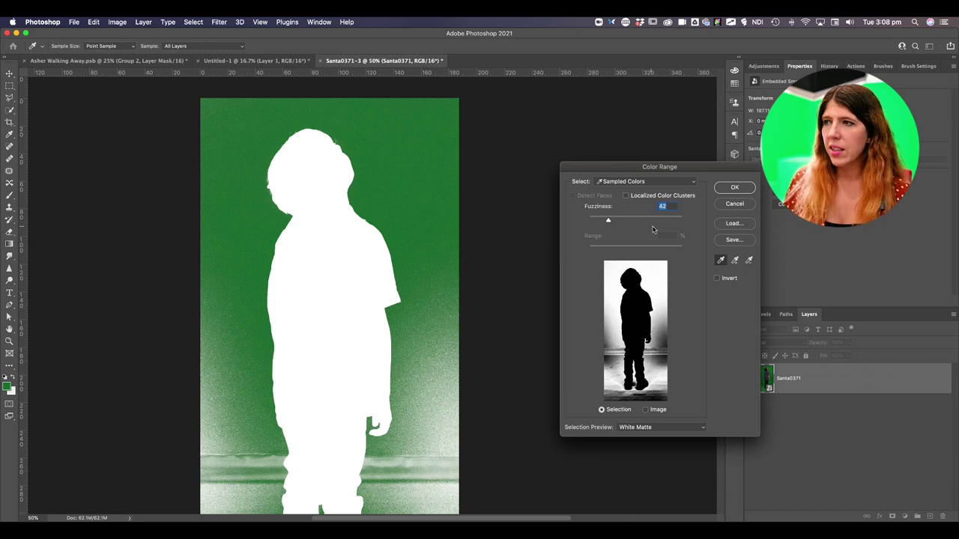
drag(607, 223, 607, 222)
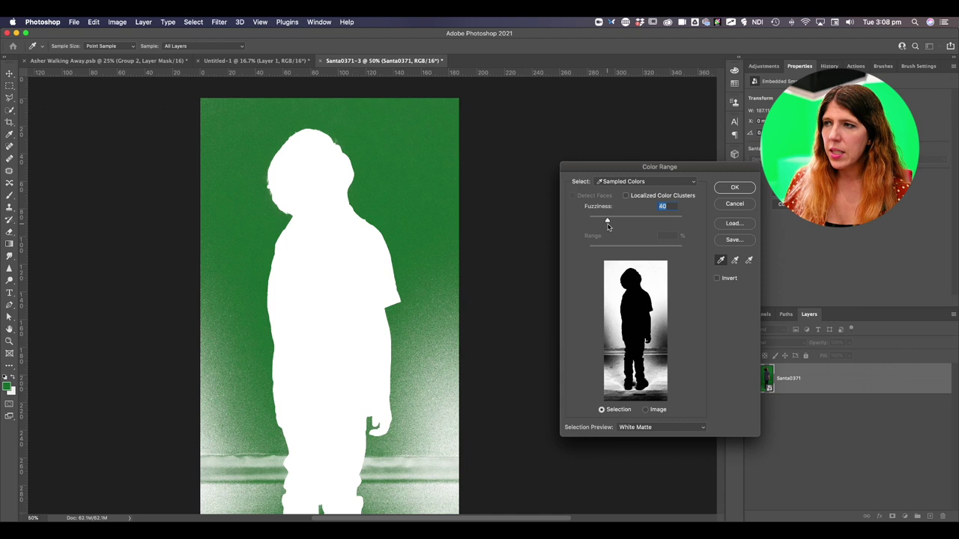
Invert the Color Range, add samples of the remaining backdrop and floor greens, and apply it to select the boy
click(734, 263)
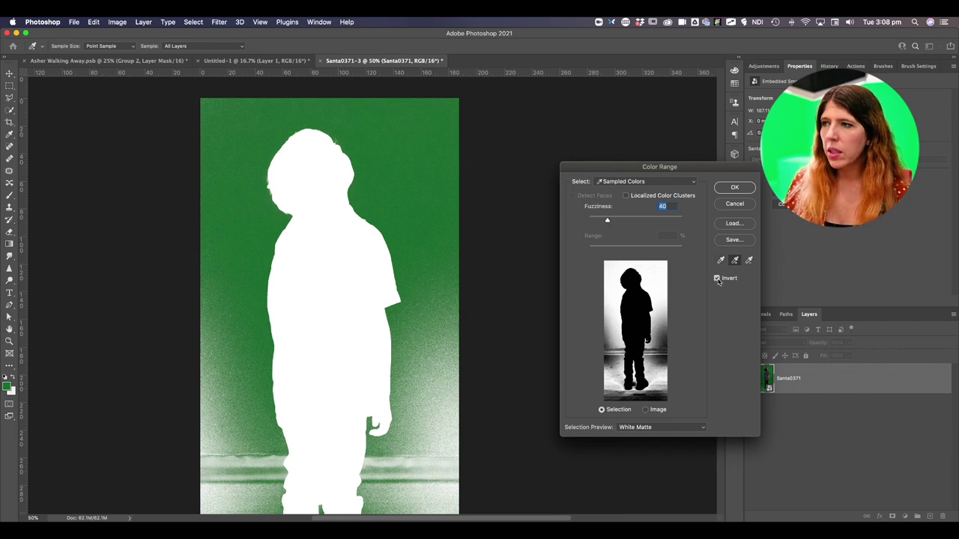
click(717, 279)
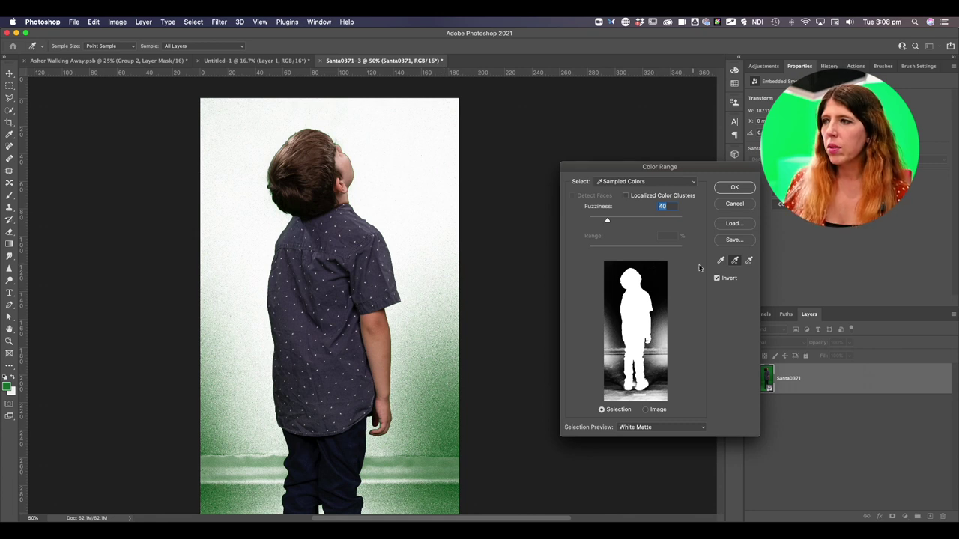
click(735, 260)
click(436, 366)
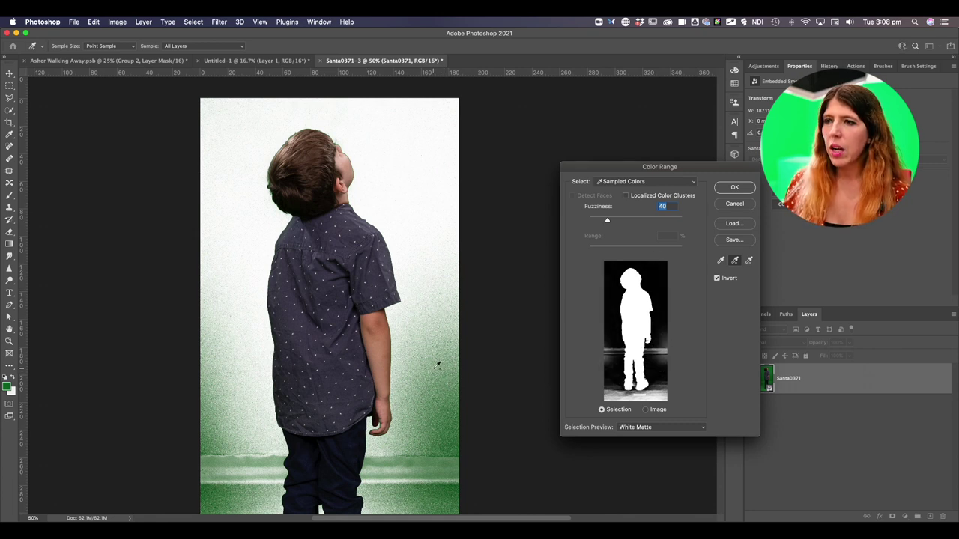
click(252, 464)
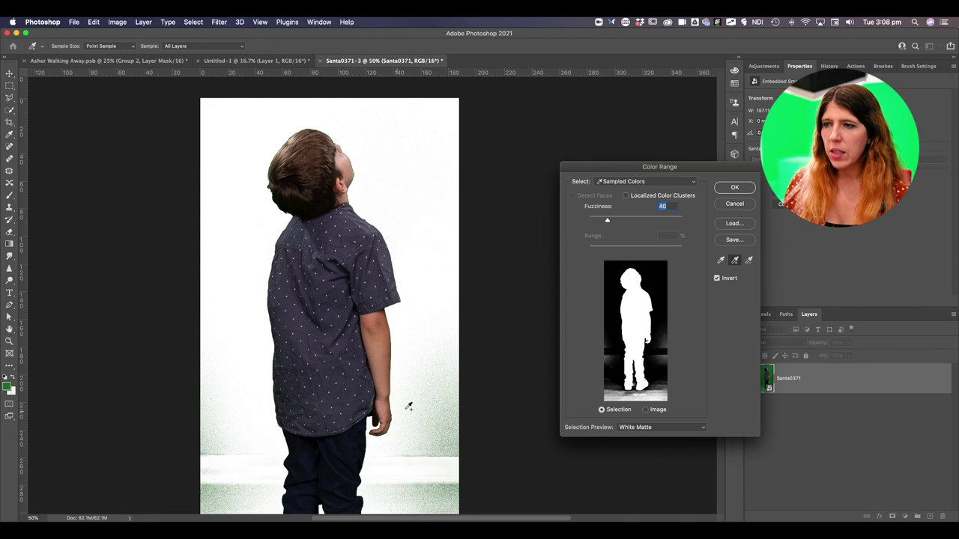
click(612, 359)
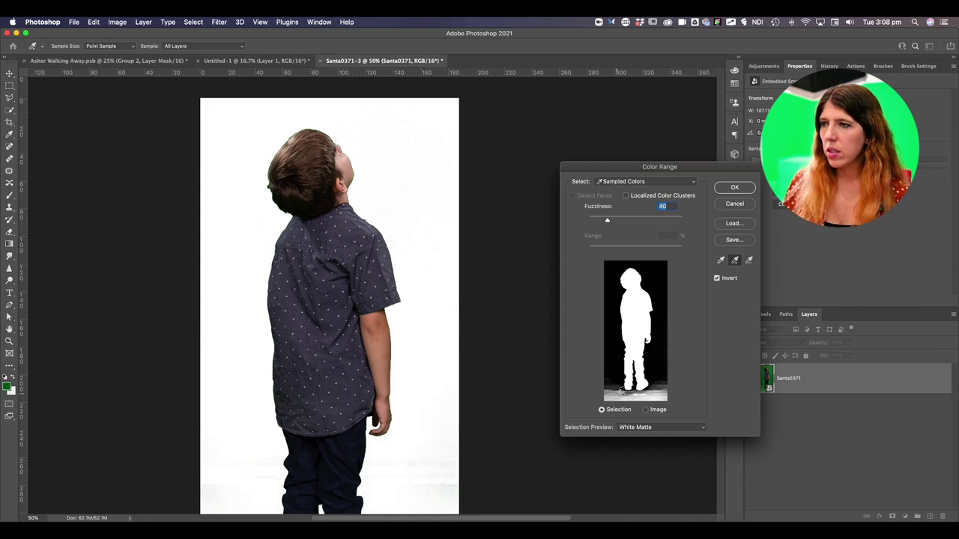
click(618, 389)
click(653, 396)
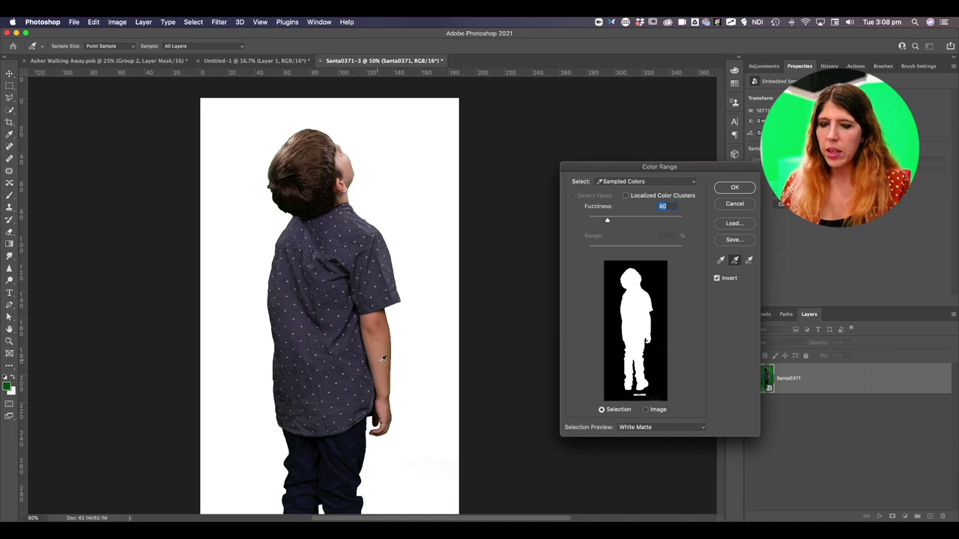
click(735, 188)
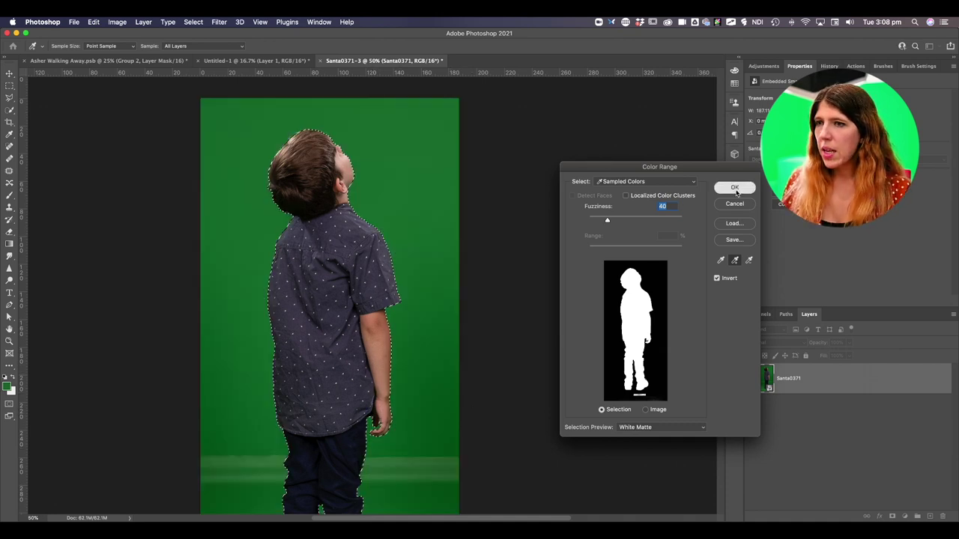
alt+click(409, 346)
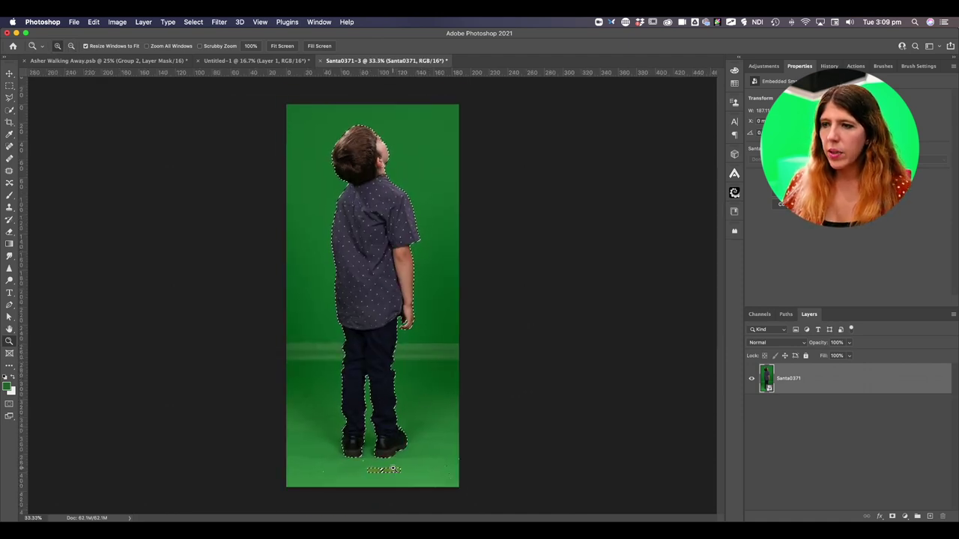
Add a layer mask from the selection and mask out the green strip below the shoes using the Edge Masking brush at 100% flow
click(893, 516)
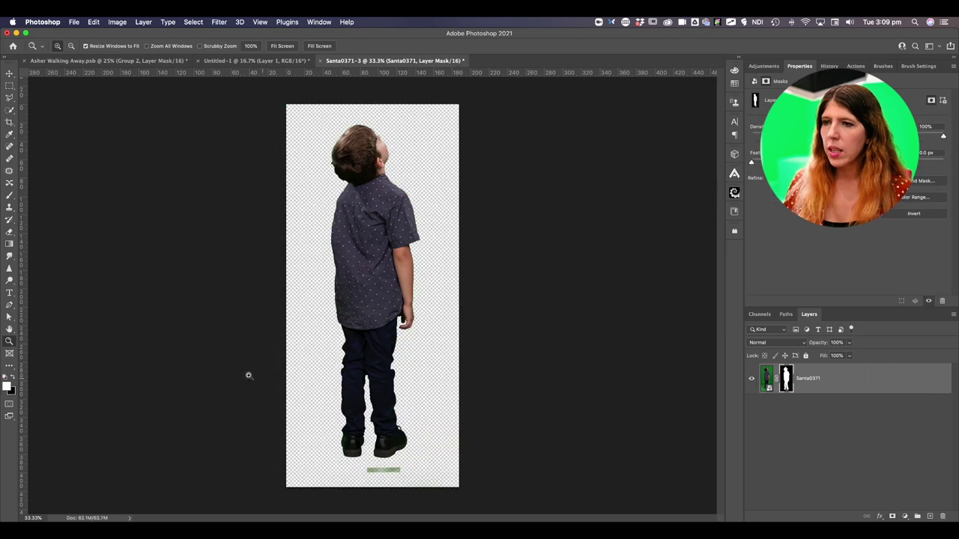
click(10, 195)
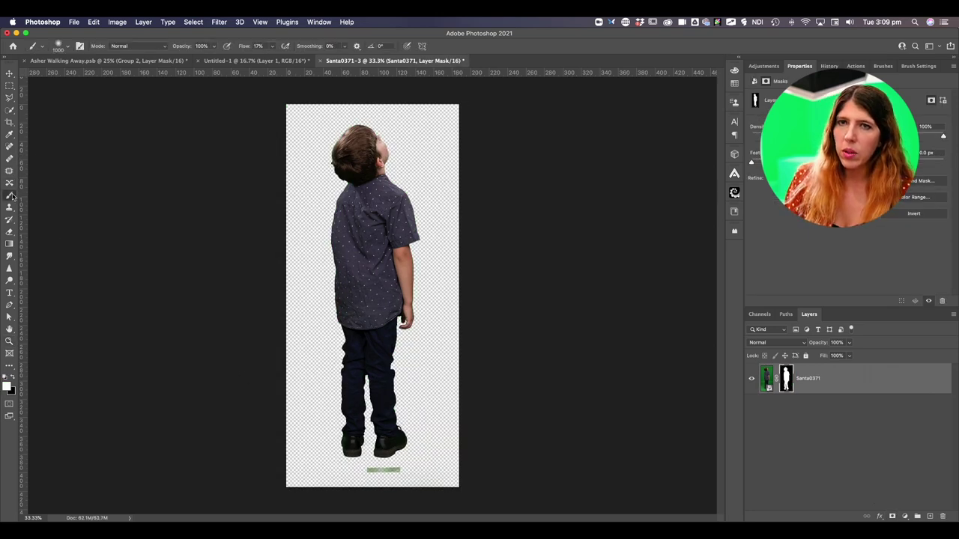
click(61, 47)
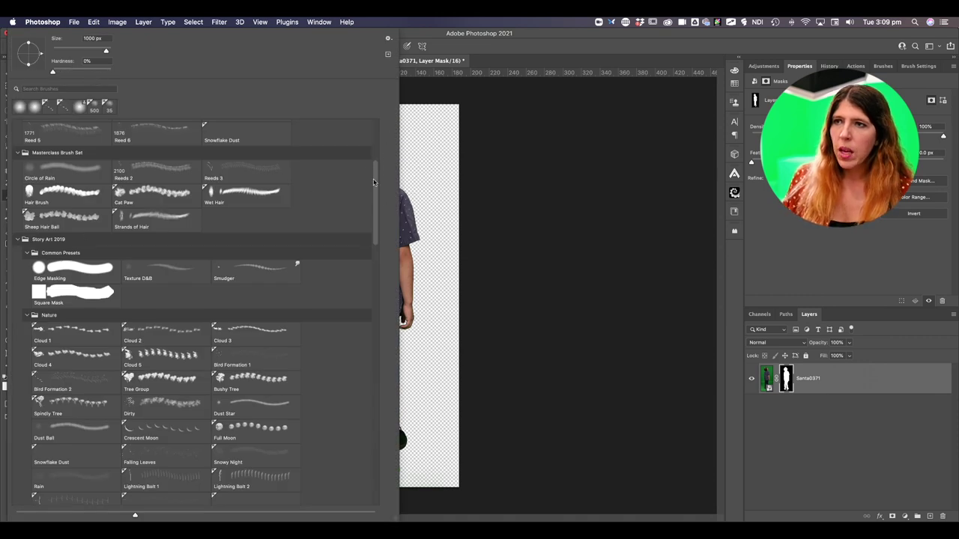
scroll(373, 182, up, 5)
click(66, 149)
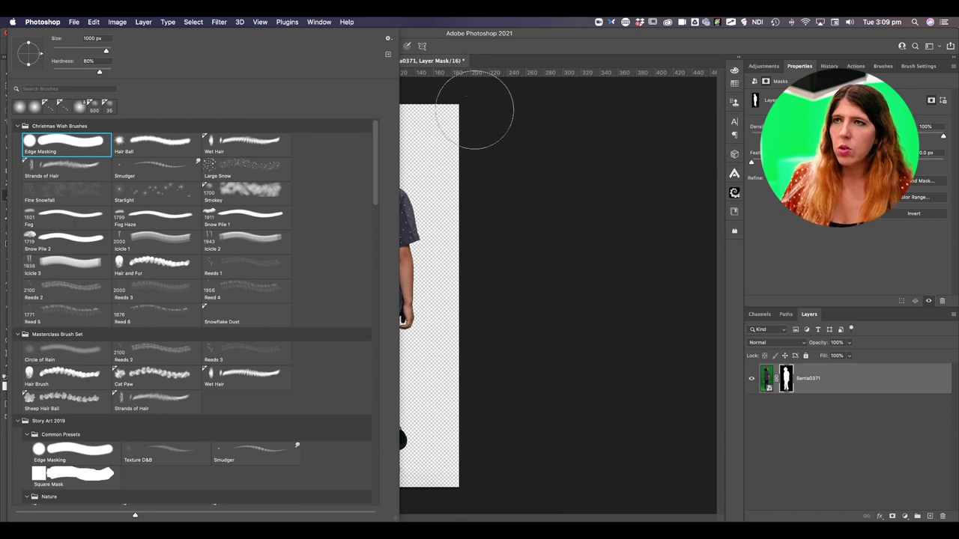
click(497, 125)
click(272, 45)
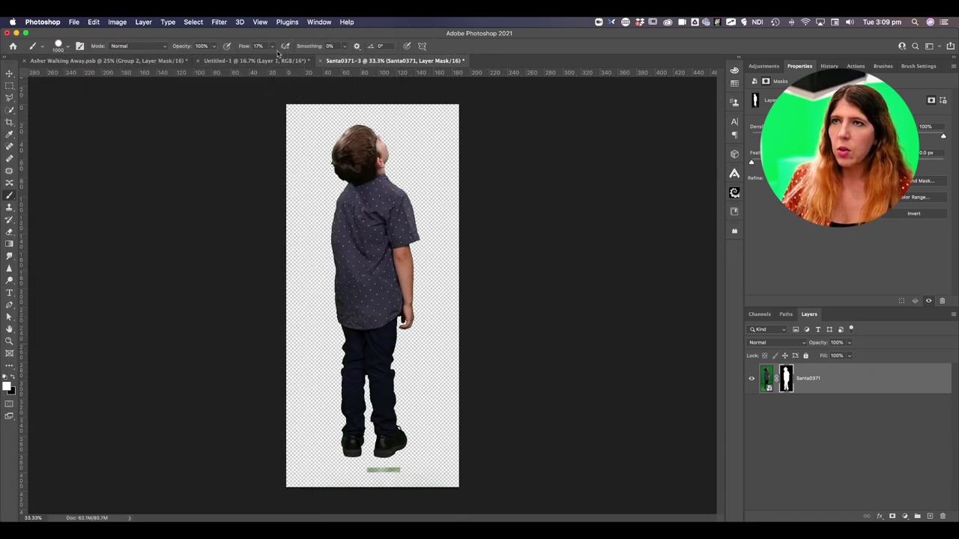
drag(278, 57, 315, 57)
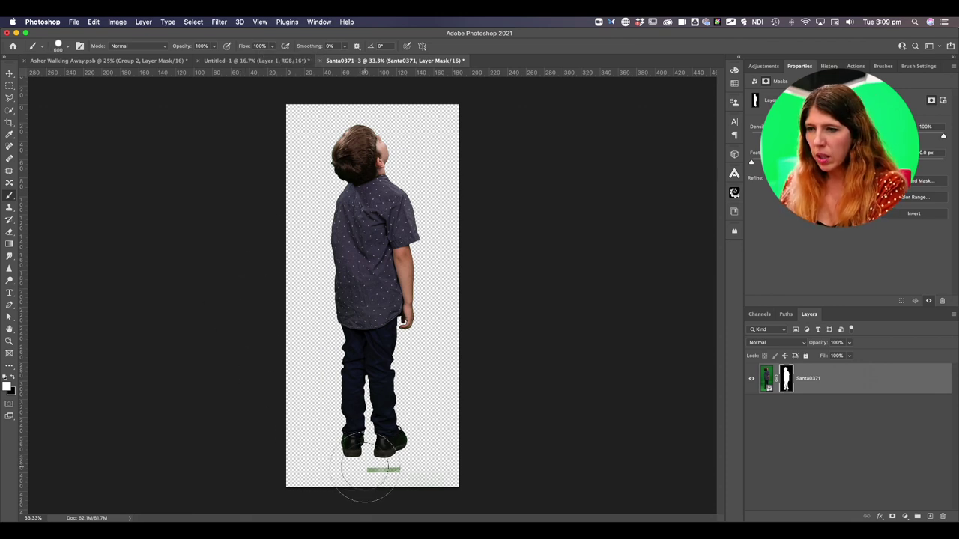
mouse_move(356, 474)
mouse_down()
mouse_move(414, 473)
mouse_move(366, 472)
mouse_up()
key(x)
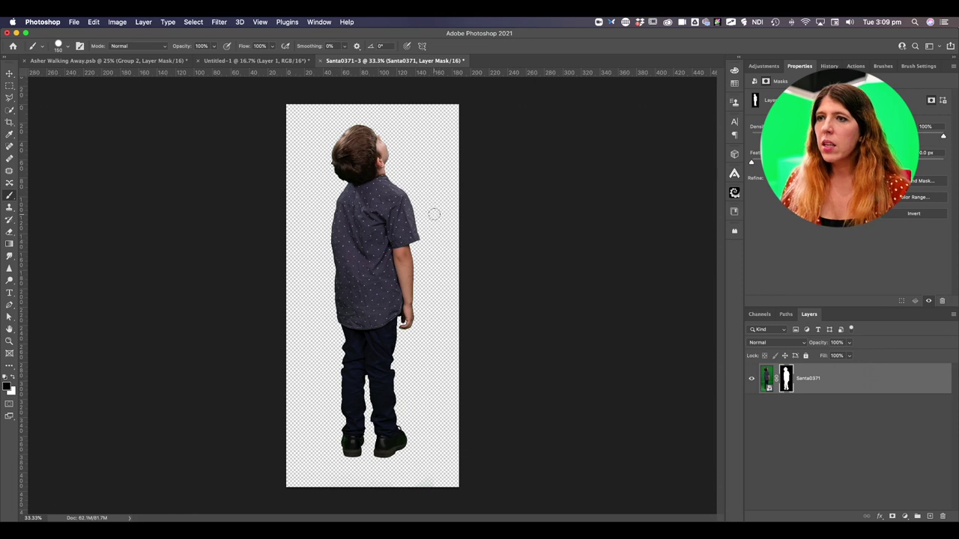
Feather the boy's layer mask by 0.5 px, judging the edge around his head
key(z)
click(375, 155)
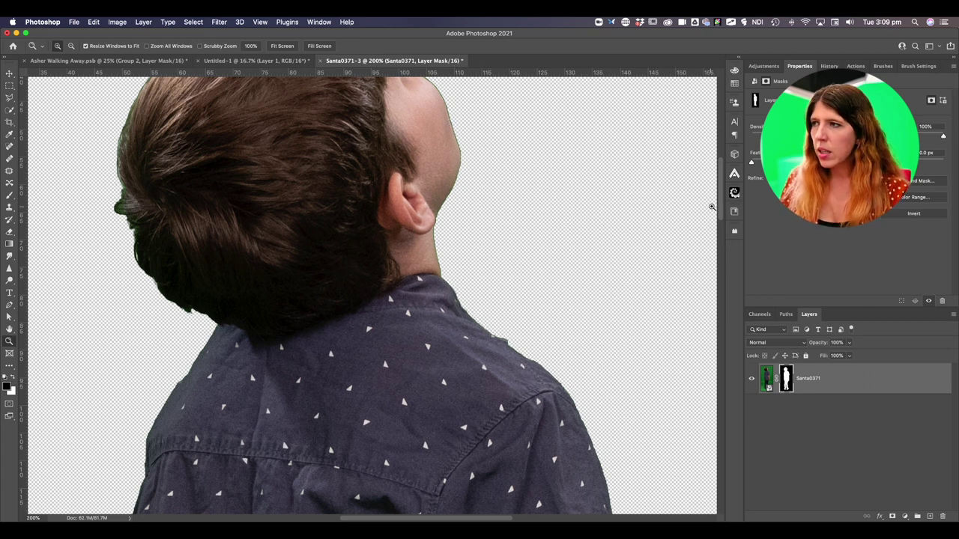
scroll(712, 207, up, 5)
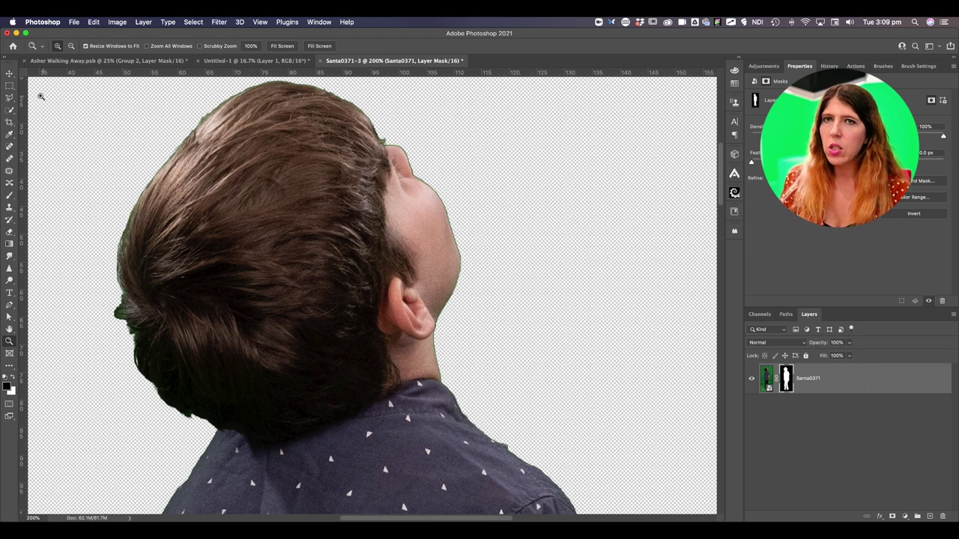
key(m)
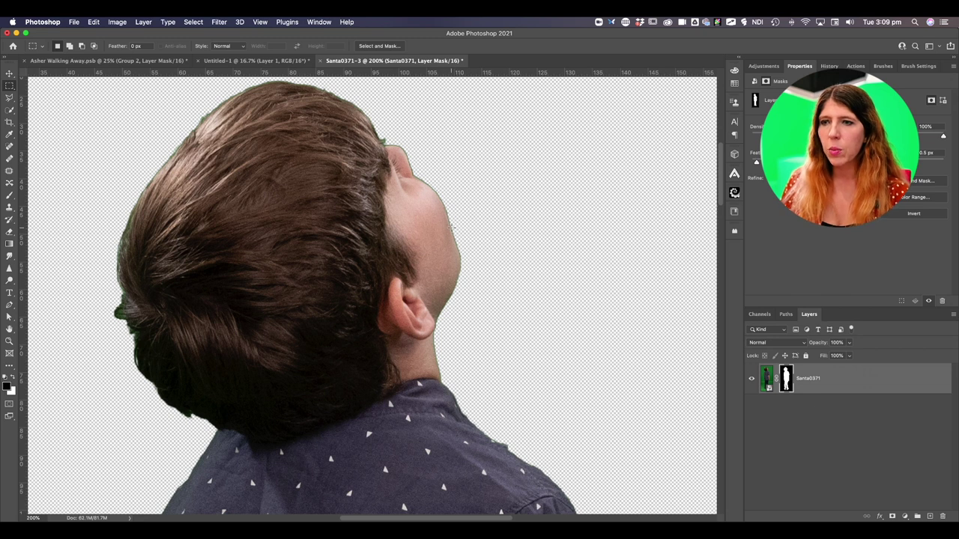
Contract the layer mask with the Minimum filter at a radius of 2 pixels, preserving Squareness, to trim the green fringe
click(193, 22)
mouse_move(215, 26)
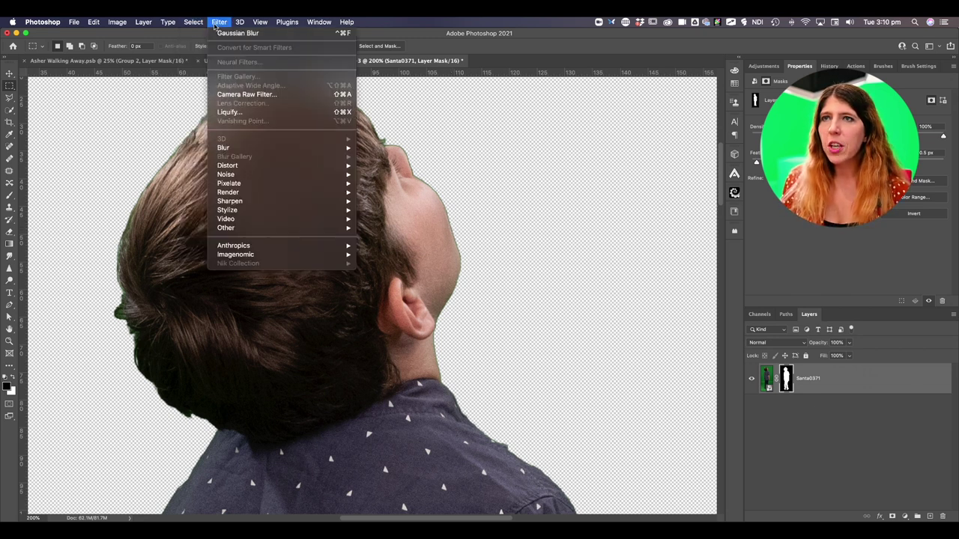
mouse_move(266, 229)
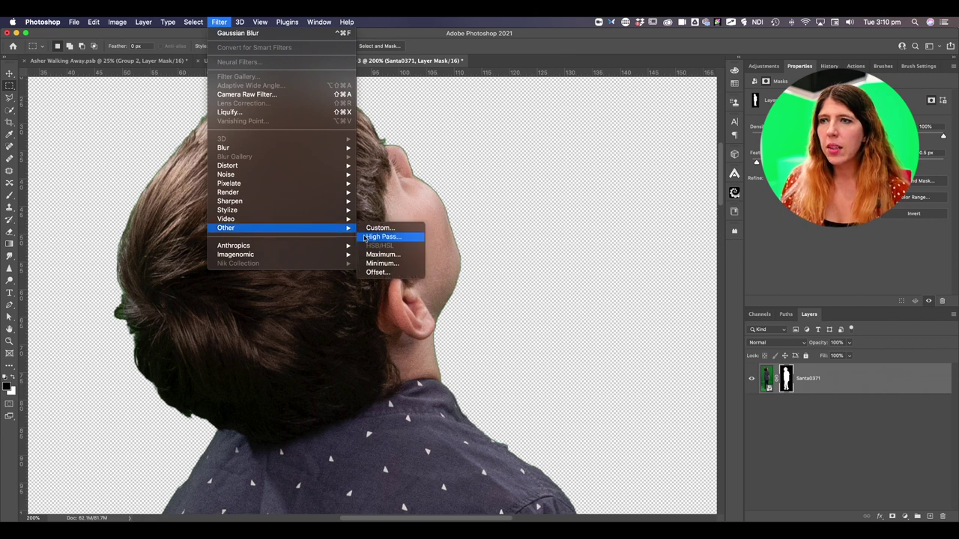
click(394, 264)
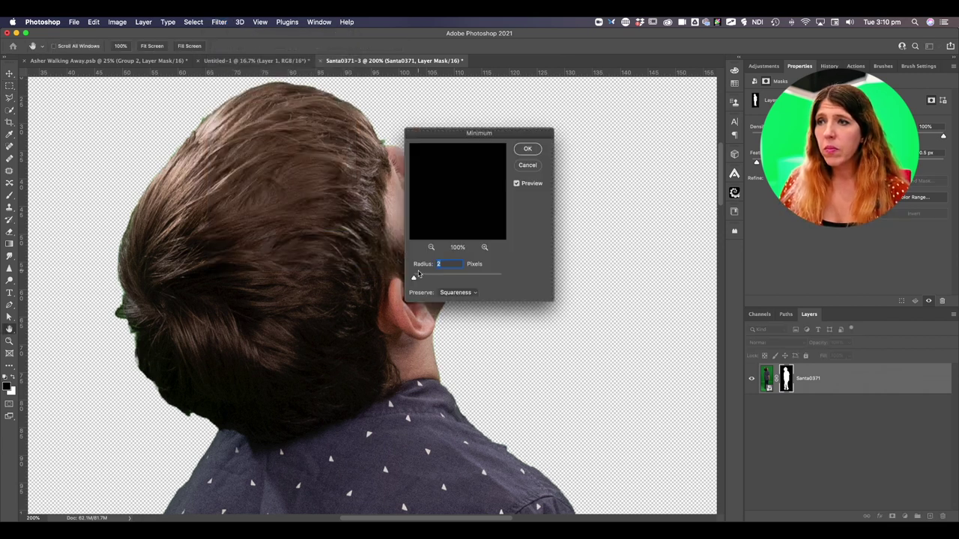
drag(459, 134, 595, 169)
drag(552, 315, 548, 320)
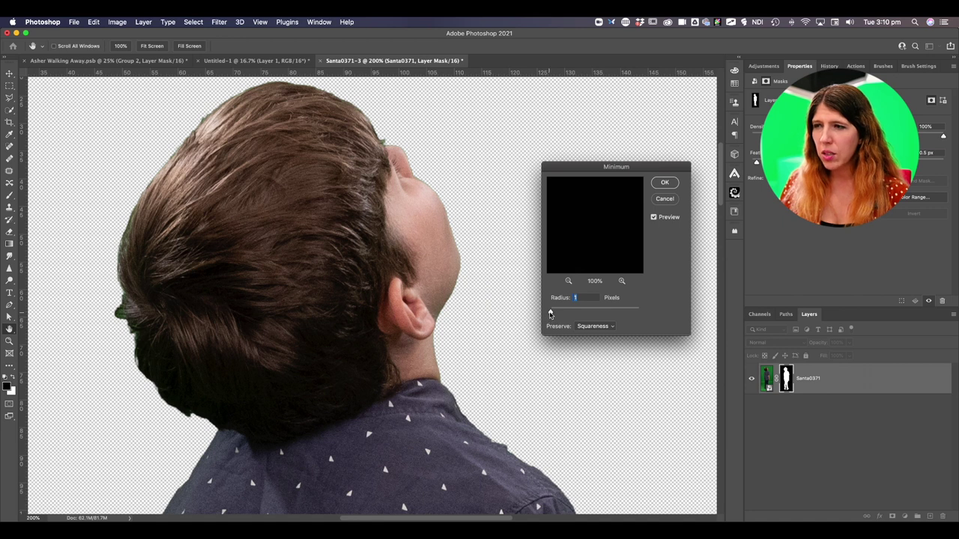
drag(551, 314, 552, 314)
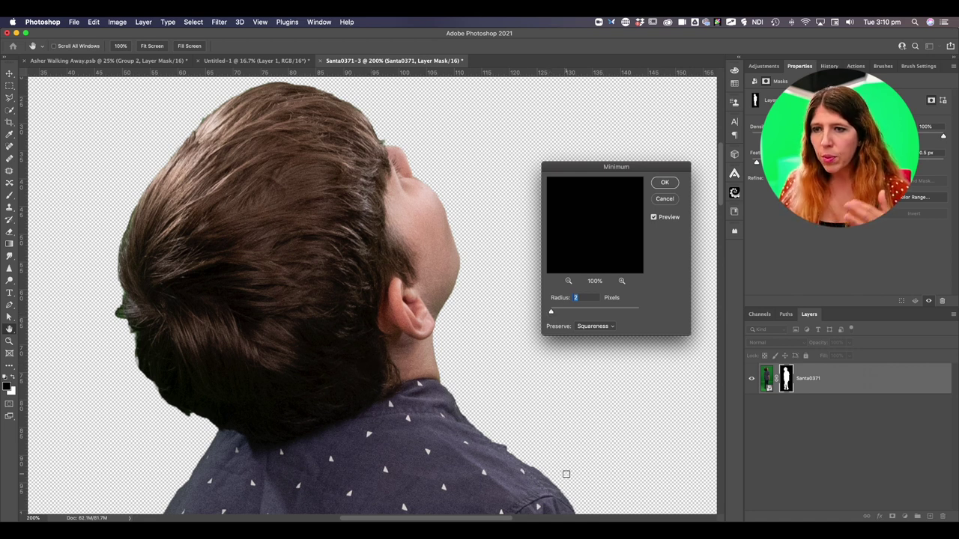
click(658, 185)
Refine the mask's hair edges with Refine Hair in Select and Mask and output the result to the Layer Mask
mouse_move(722, 199)
mouse_down()
mouse_move(704, 297)
mouse_move(723, 182)
mouse_move(720, 203)
mouse_up()
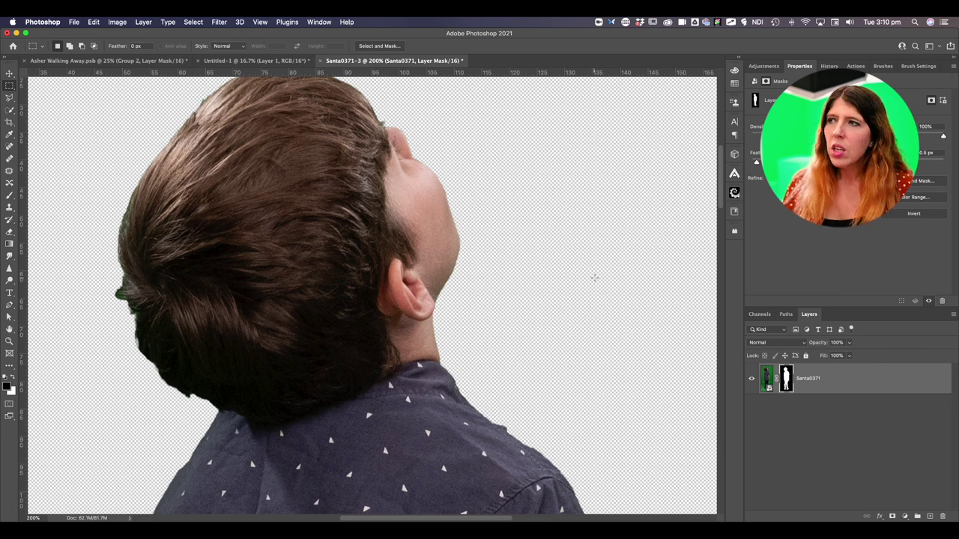
scroll(708, 204, up, 3)
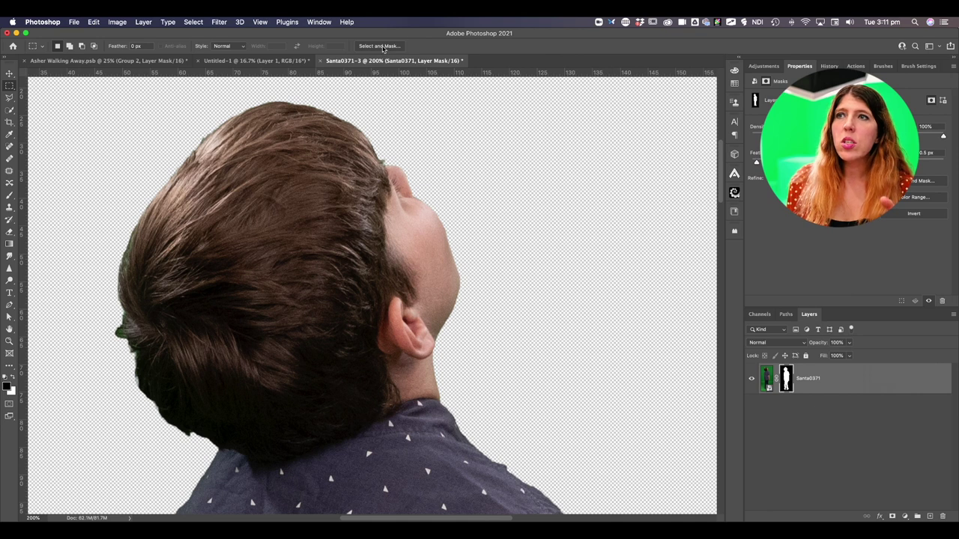
click(382, 46)
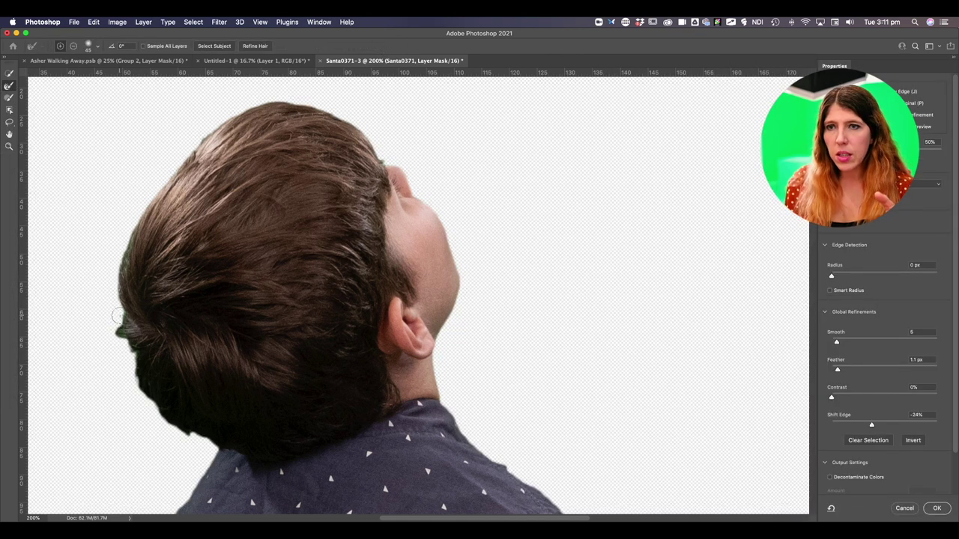
drag(118, 318, 129, 366)
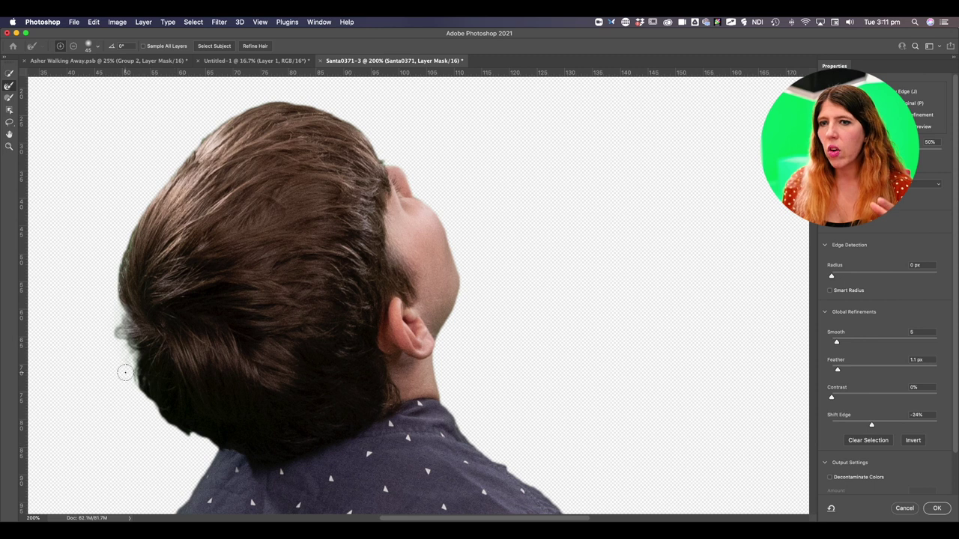
key(super+z)
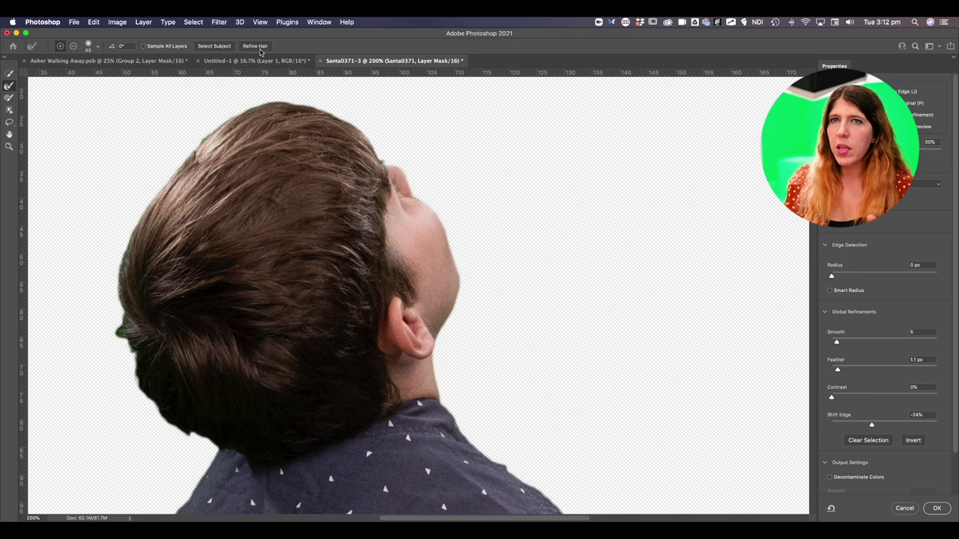
click(255, 47)
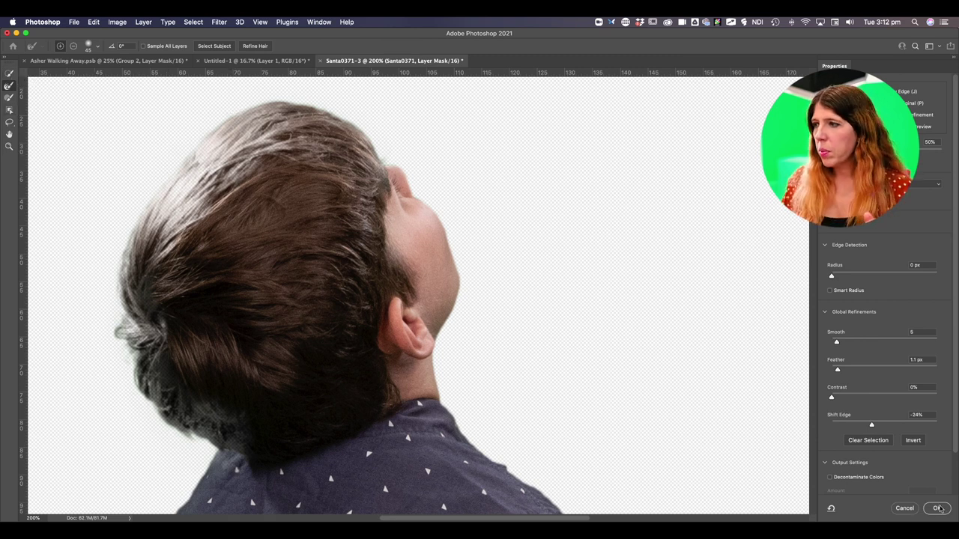
scroll(951, 461, down, 3)
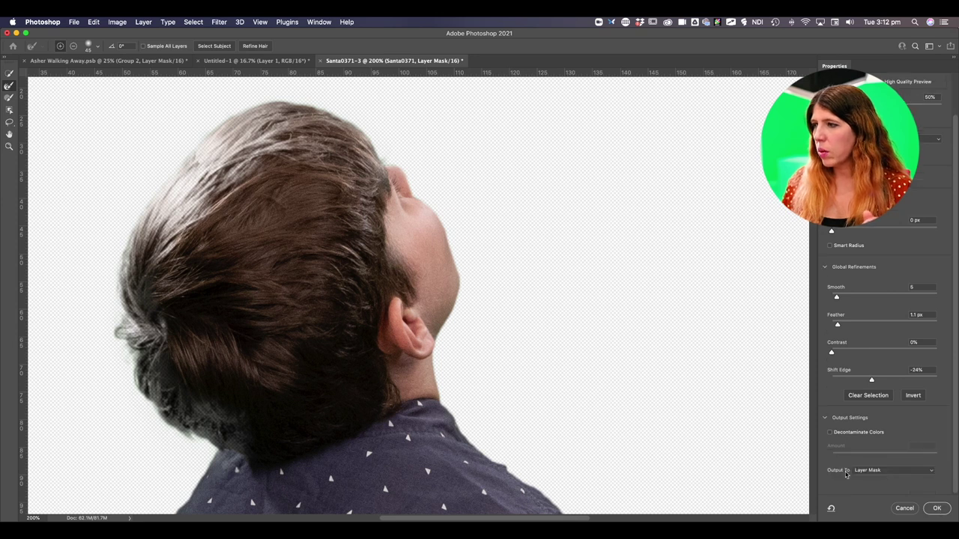
click(884, 472)
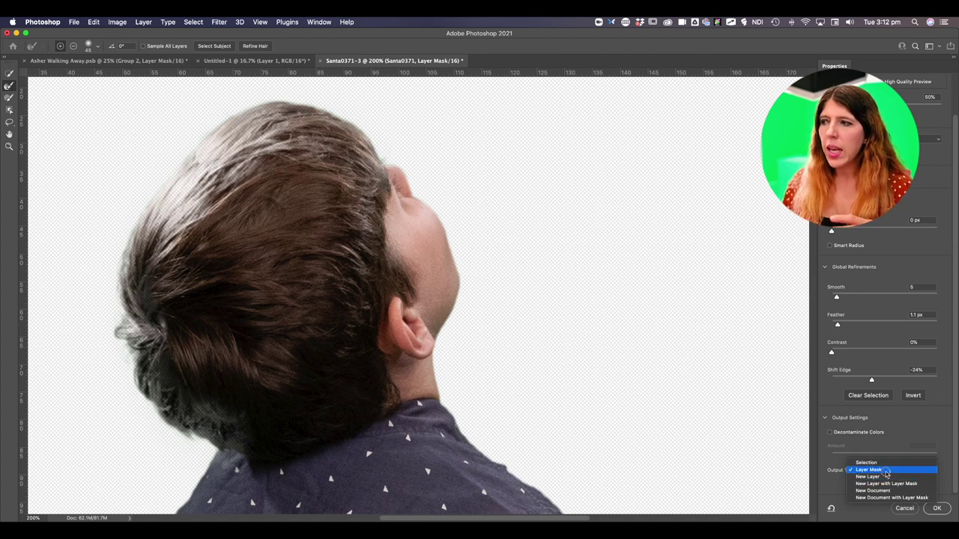
click(887, 472)
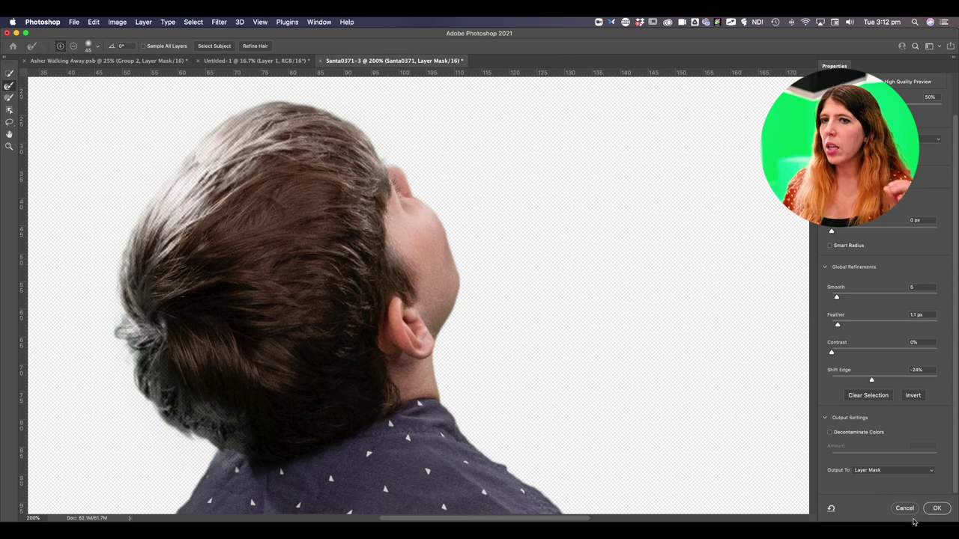
click(936, 509)
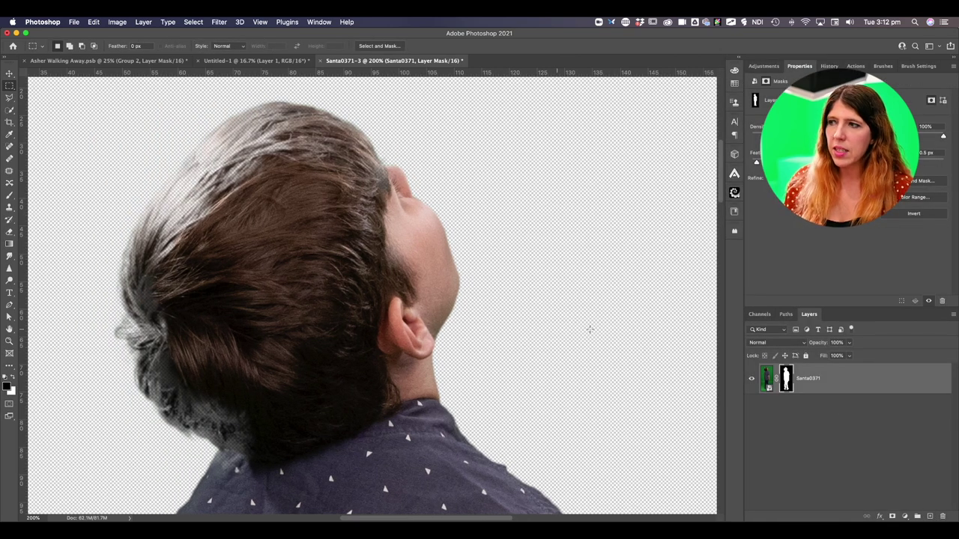
Add a purple (#a640c8) Solid Color fill layer and place it beneath the boy's layer
click(876, 392)
click(904, 516)
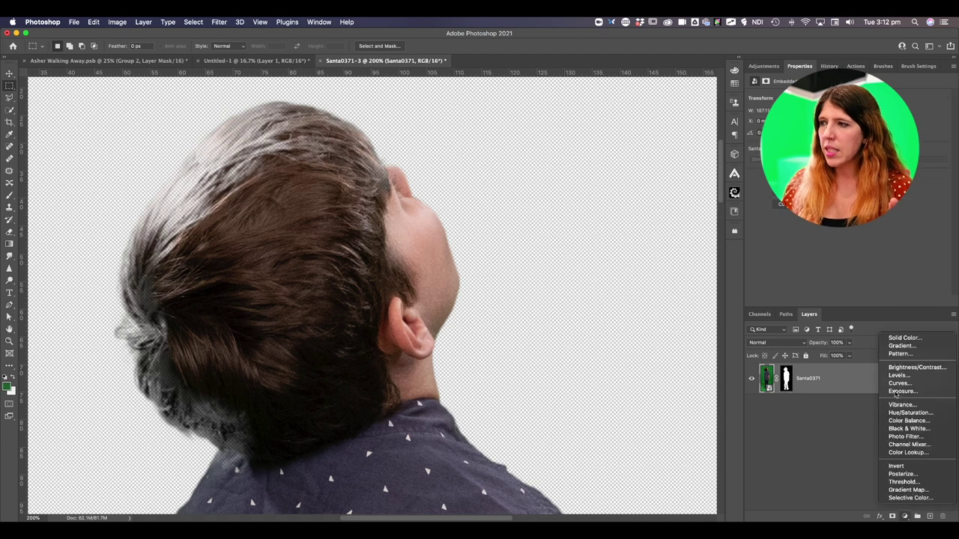
click(904, 338)
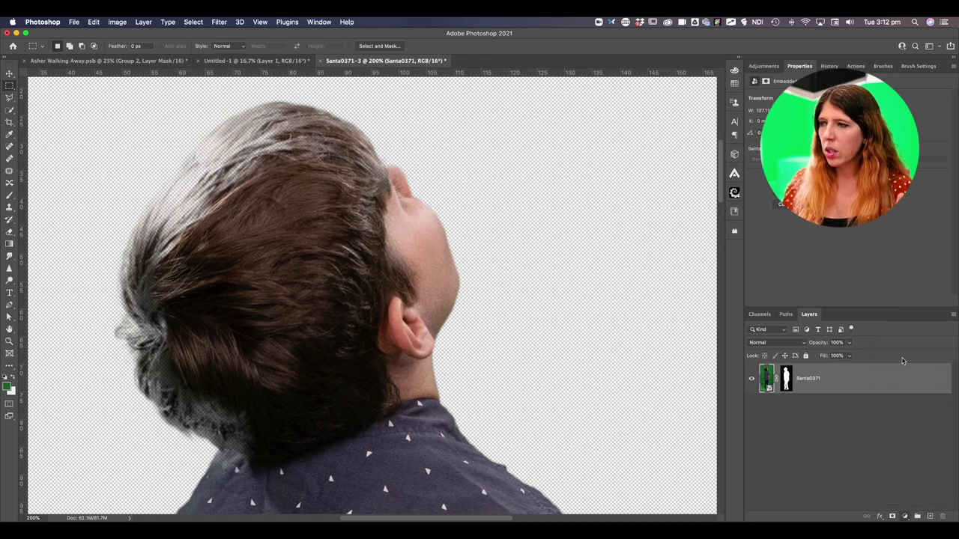
click(663, 370)
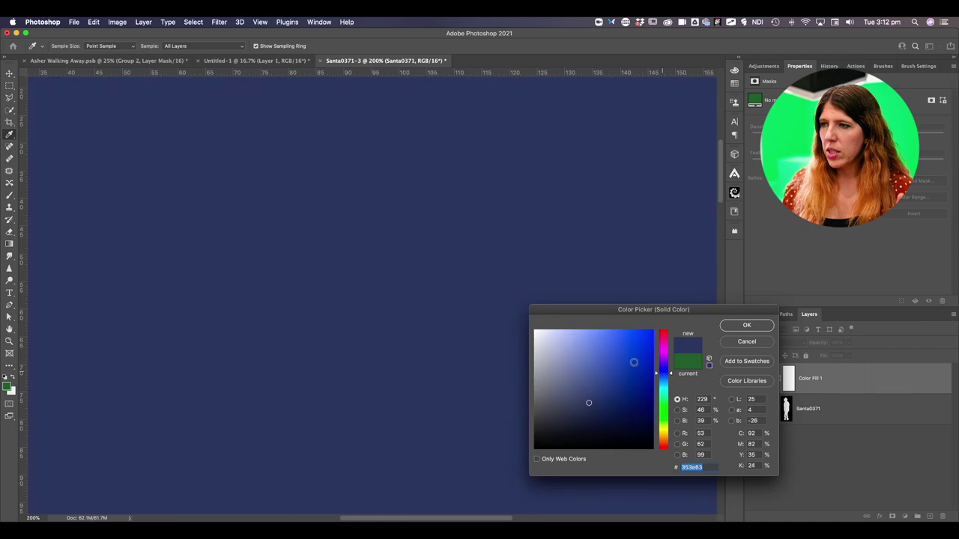
click(662, 353)
click(614, 356)
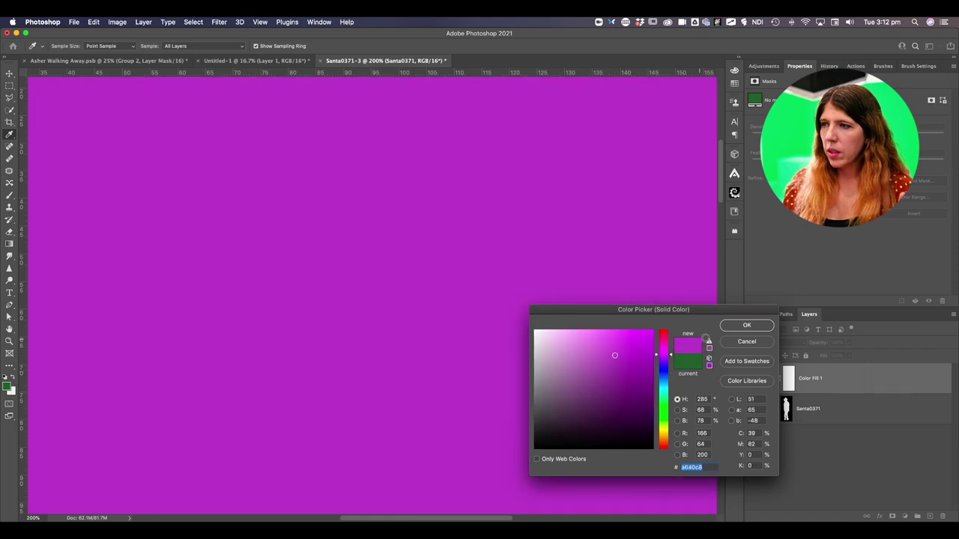
click(747, 325)
drag(850, 378, 846, 434)
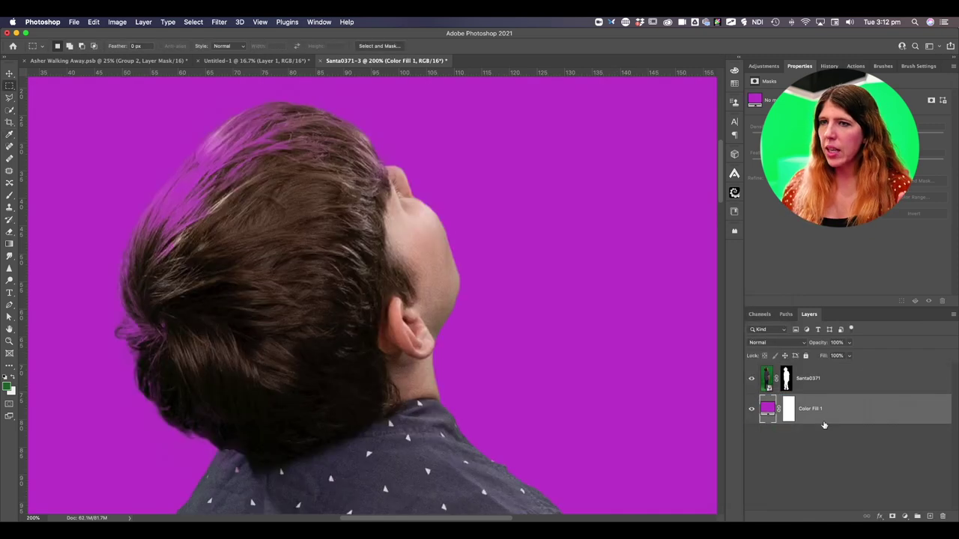
Restore the see-through hair on the crown and back of the head by painting white on the boy's layer mask
click(787, 380)
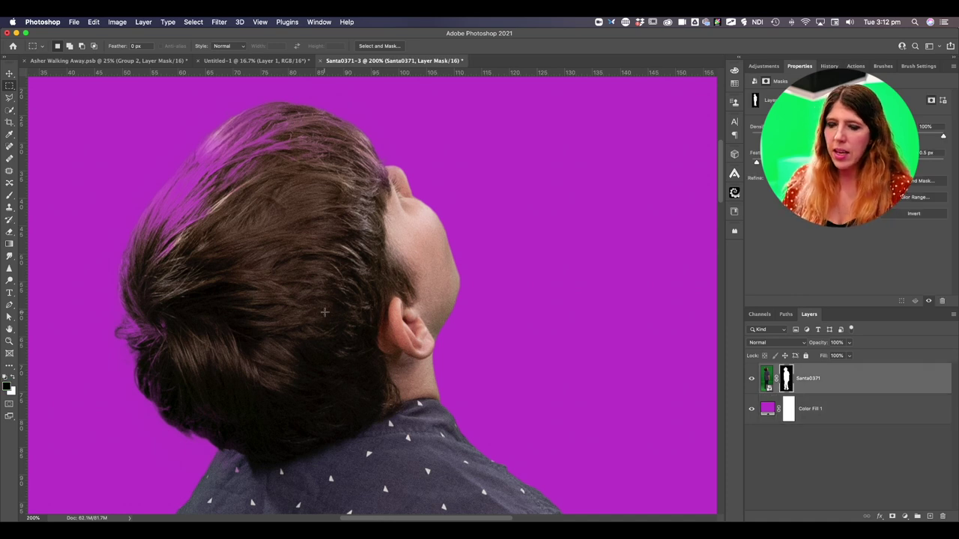
key(b)
mouse_move(153, 253)
mouse_down()
mouse_move(204, 182)
mouse_move(242, 159)
mouse_move(146, 250)
mouse_move(186, 179)
mouse_move(258, 125)
mouse_move(286, 134)
mouse_up()
key(x)
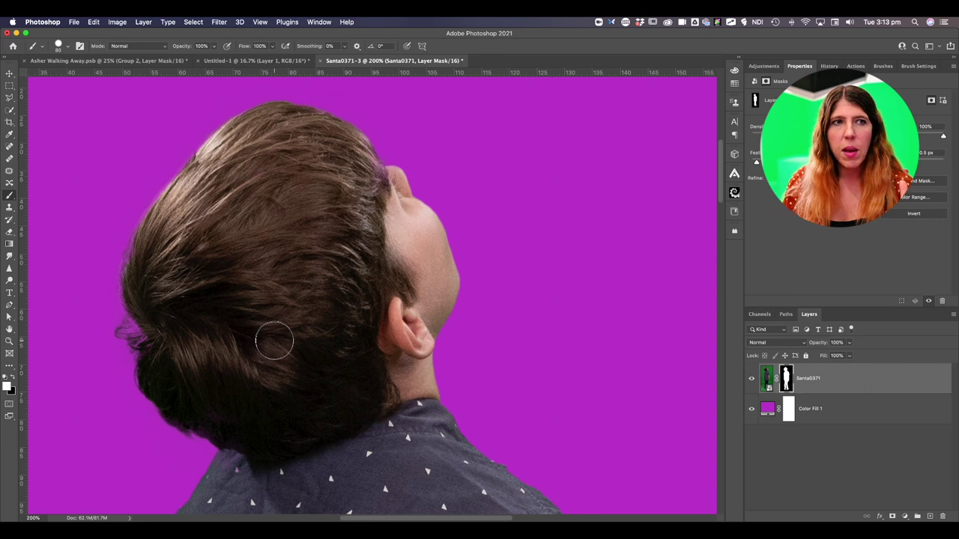
Add a Hue/Saturation adjustment layer above the boy's layer and clip it to that layer to treat the green spill on his shoes
double_click(9, 341)
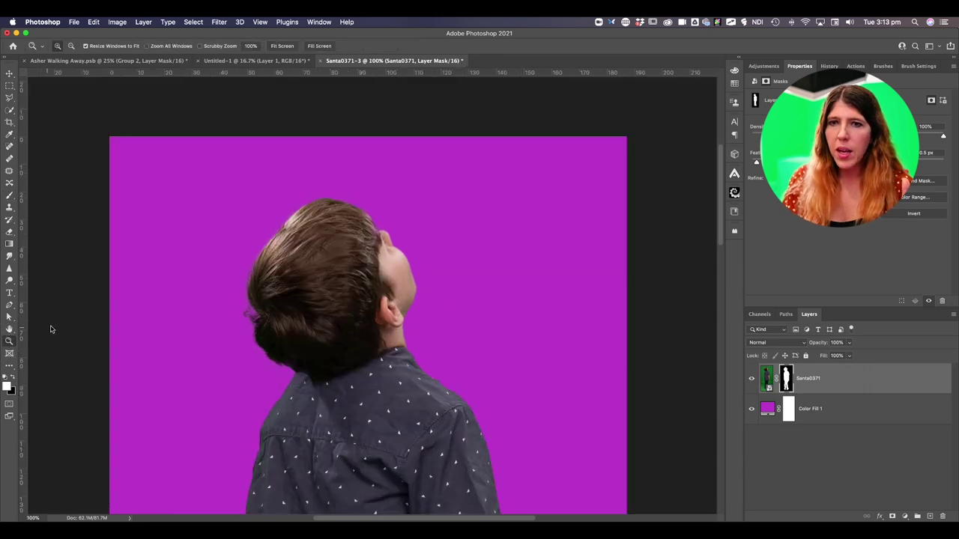
click(283, 46)
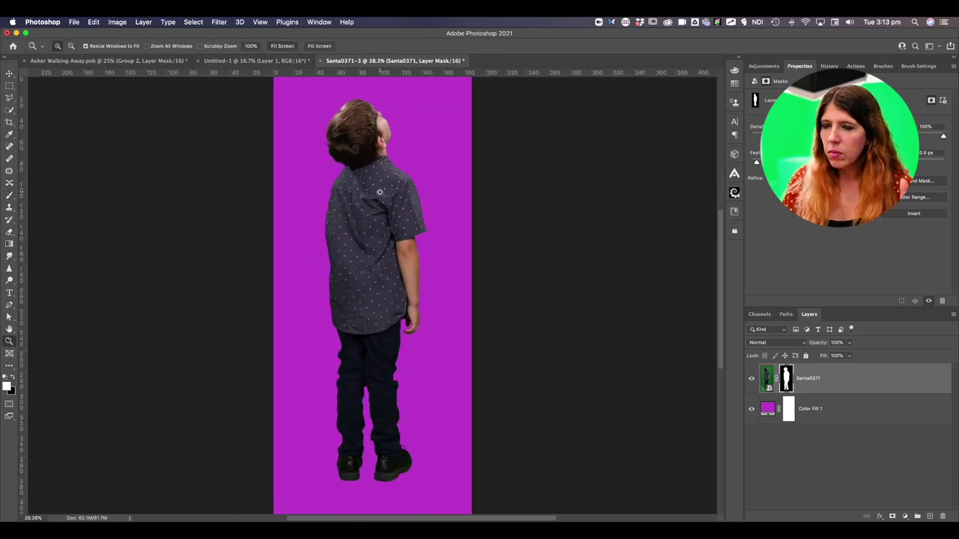
drag(398, 400, 403, 406)
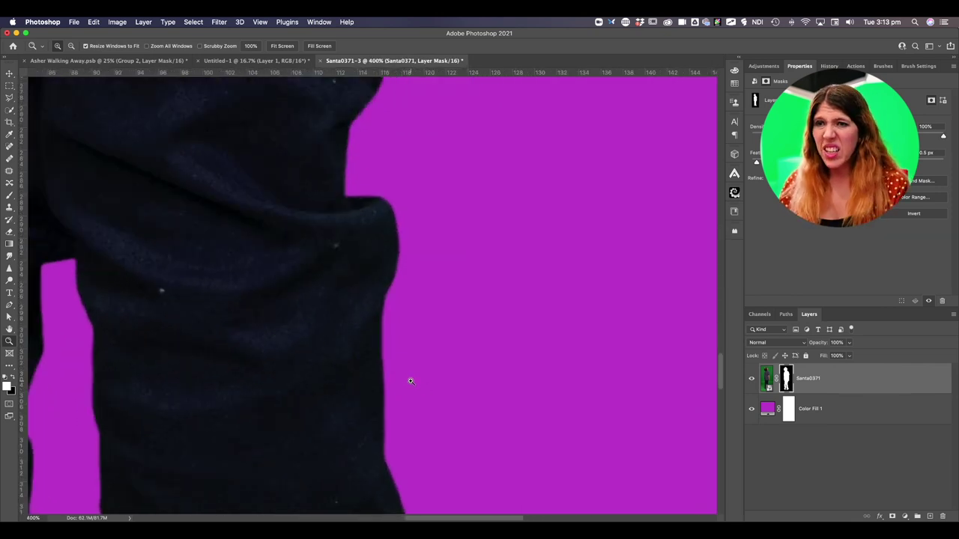
alt+click(413, 381)
alt+click(414, 382)
drag(725, 361, 720, 412)
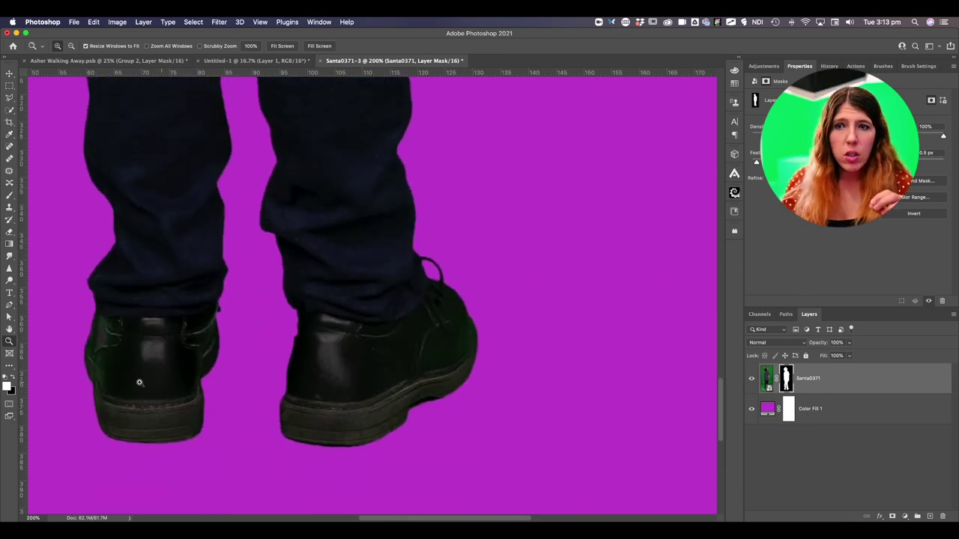
click(105, 367)
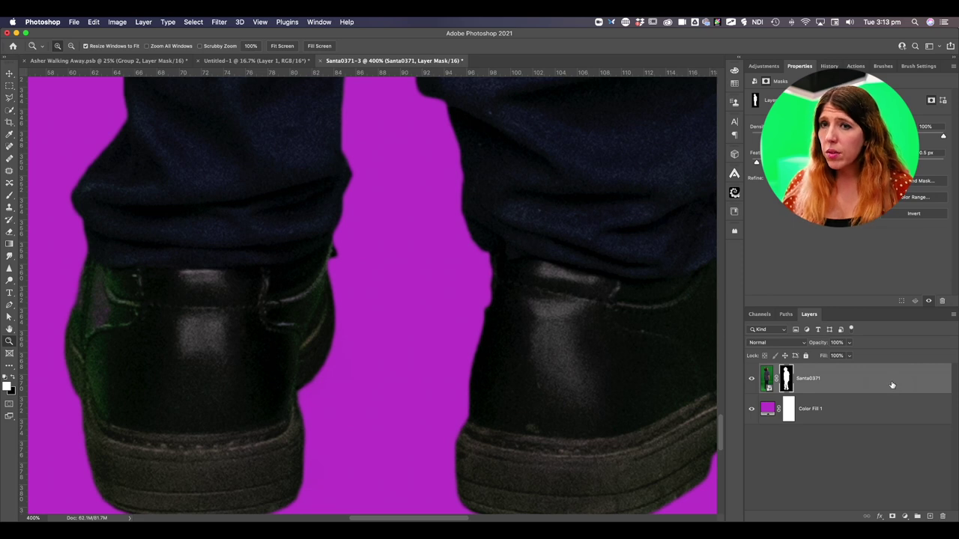
click(904, 517)
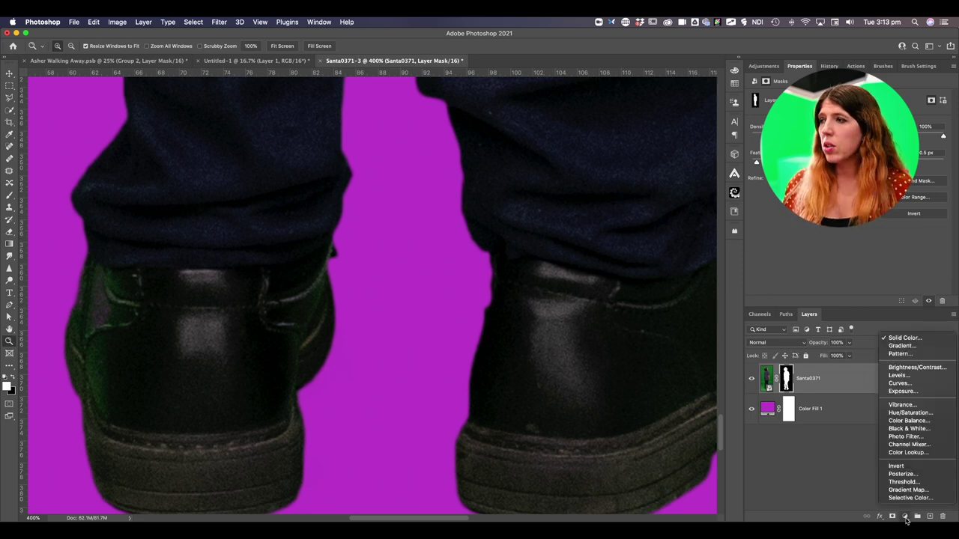
click(910, 413)
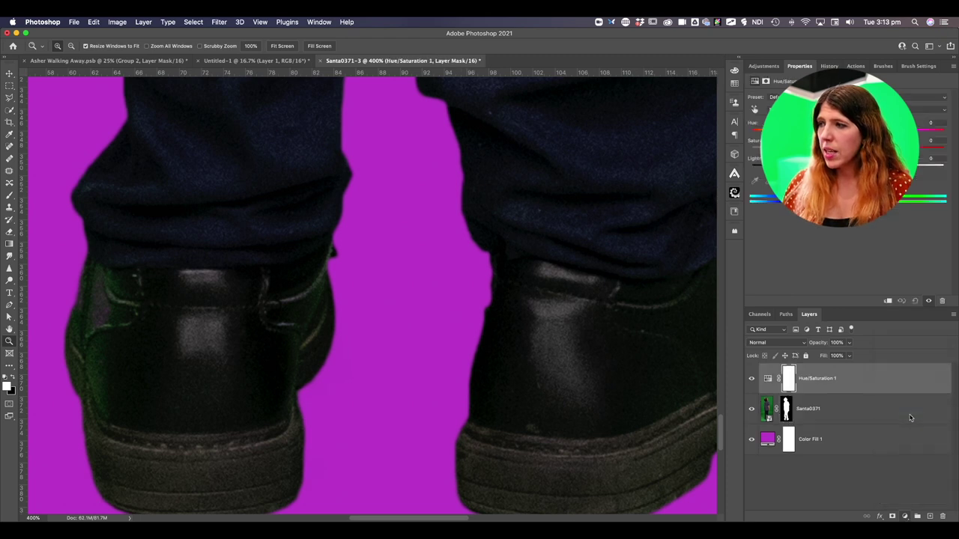
right_click(869, 382)
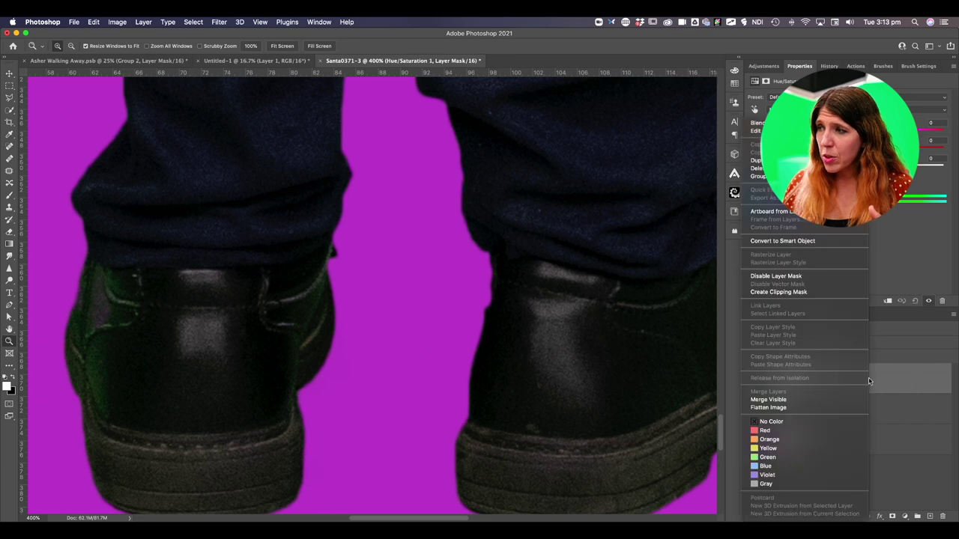
click(810, 293)
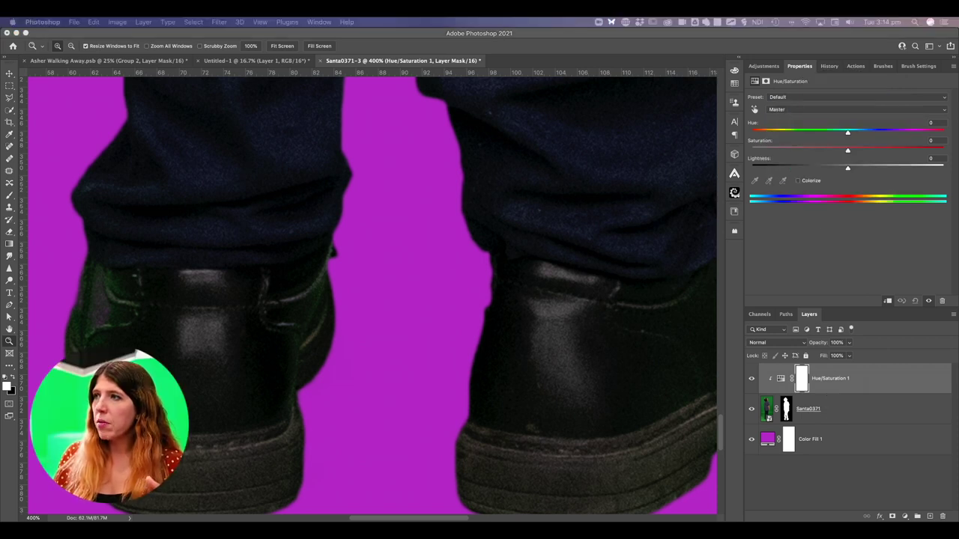
Target Greens in the Hue/Saturation adjustment, widen the range to 62°/77°–159°\175°, and set Hue to -50 and Saturation to -61
click(807, 110)
click(806, 110)
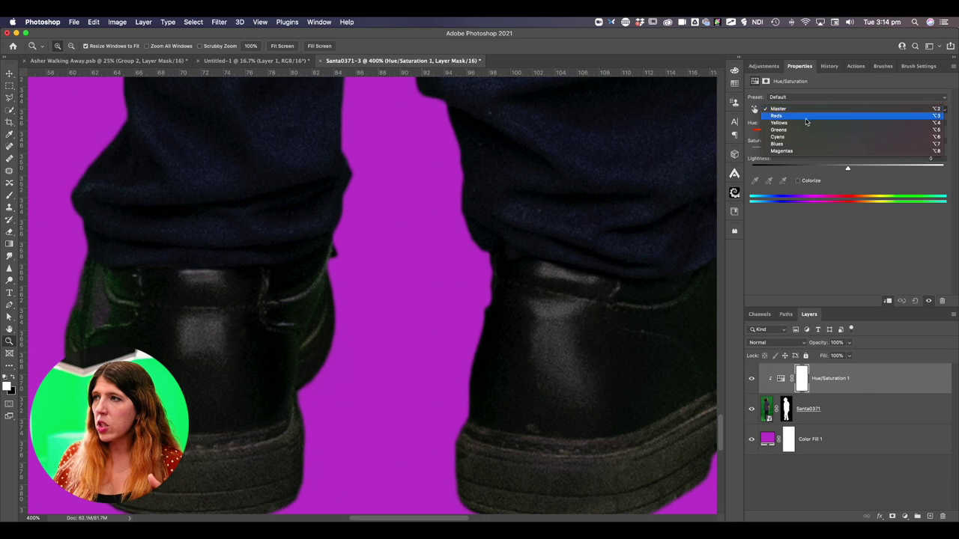
click(801, 131)
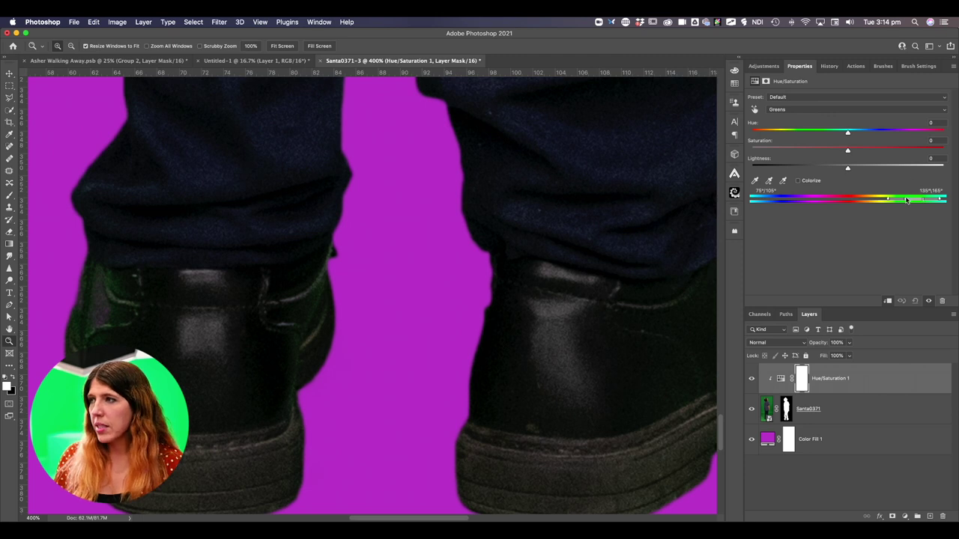
mouse_move(905, 201)
mouse_down()
mouse_move(887, 201)
mouse_move(941, 203)
mouse_move(887, 200)
mouse_up()
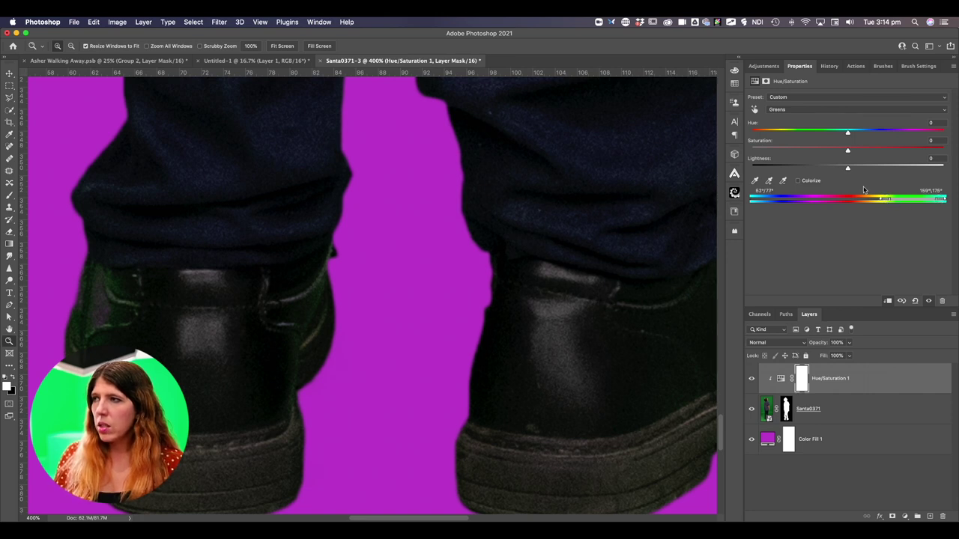
drag(849, 149, 944, 151)
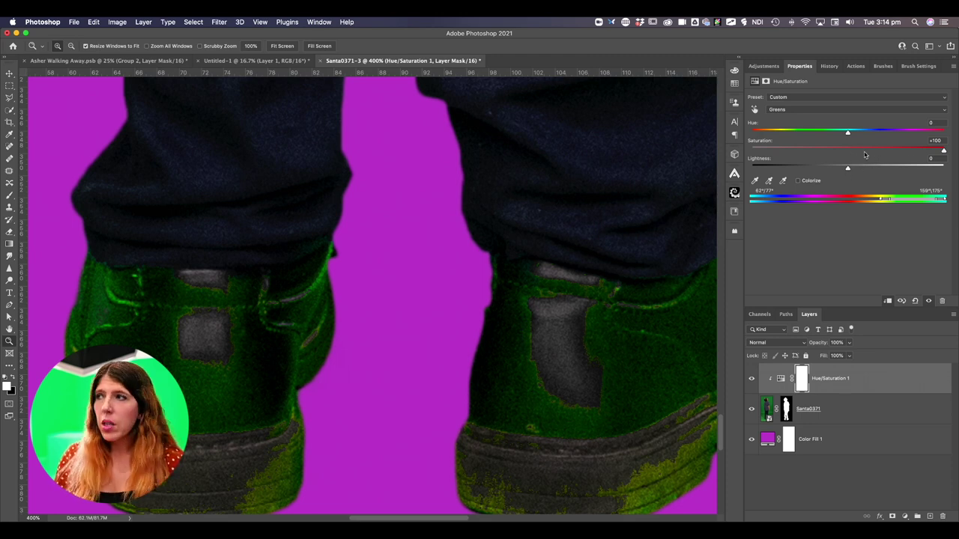
drag(847, 132, 802, 142)
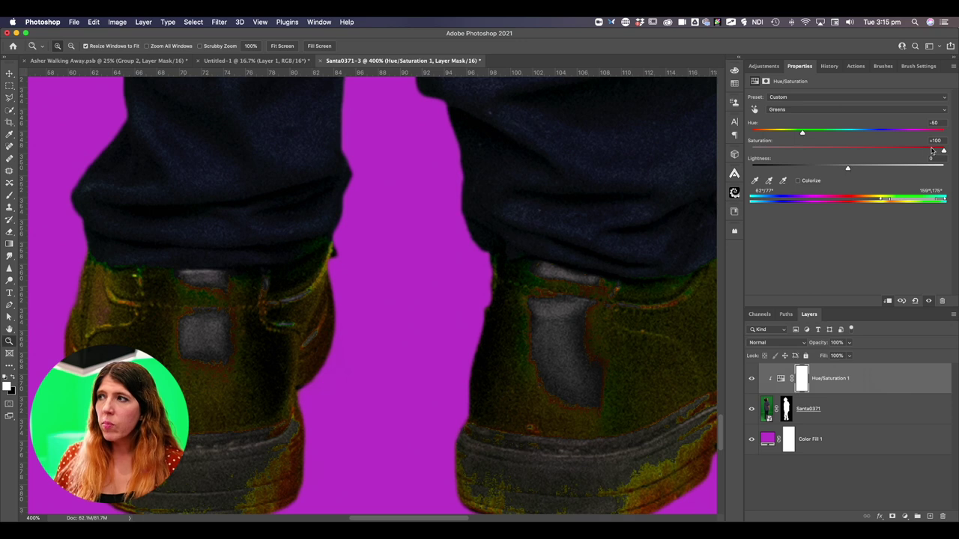
drag(944, 152, 788, 155)
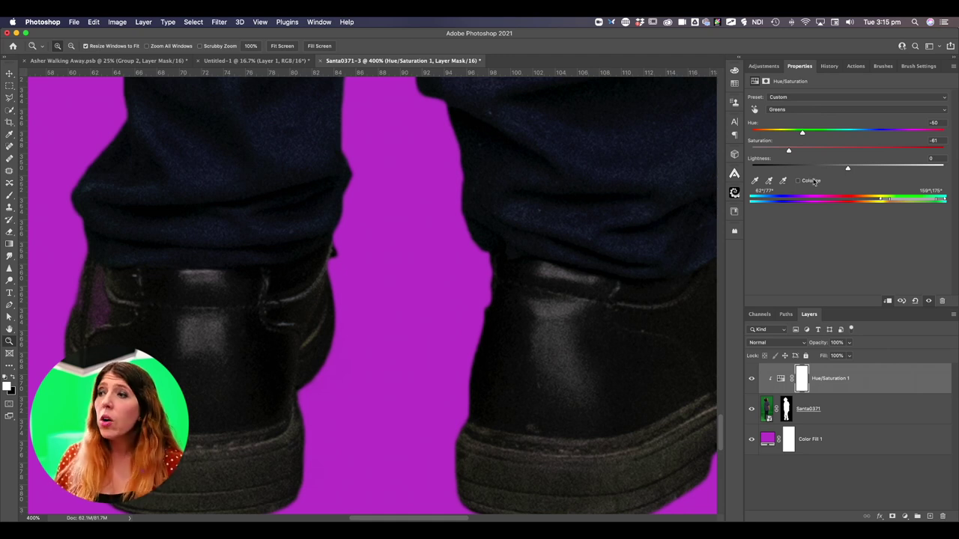
Apply the Green Screen preset to the clipped Hue/Saturation adjustment layer
alt+click(598, 256)
alt+click(599, 256)
alt+click(598, 255)
alt+click(599, 255)
key(h)
drag(603, 124, 424, 355)
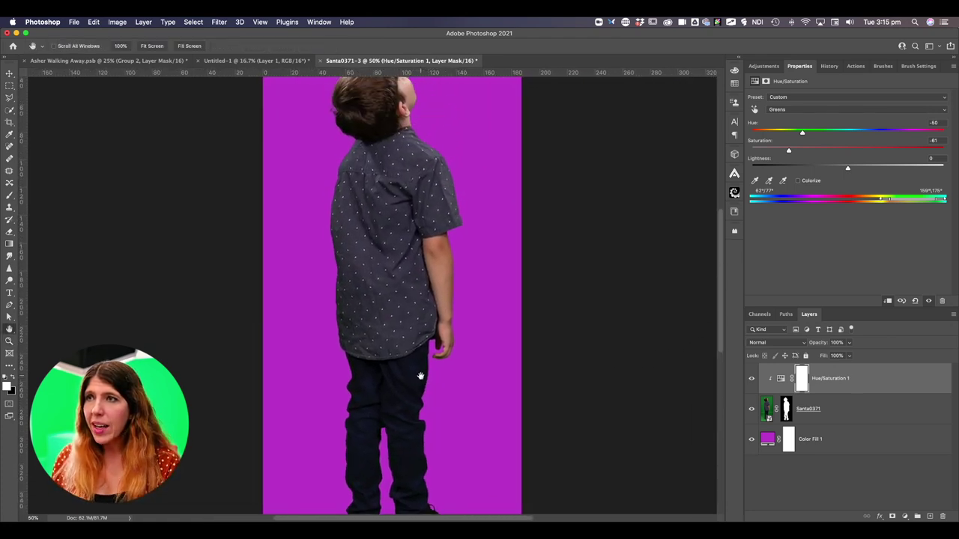
click(801, 379)
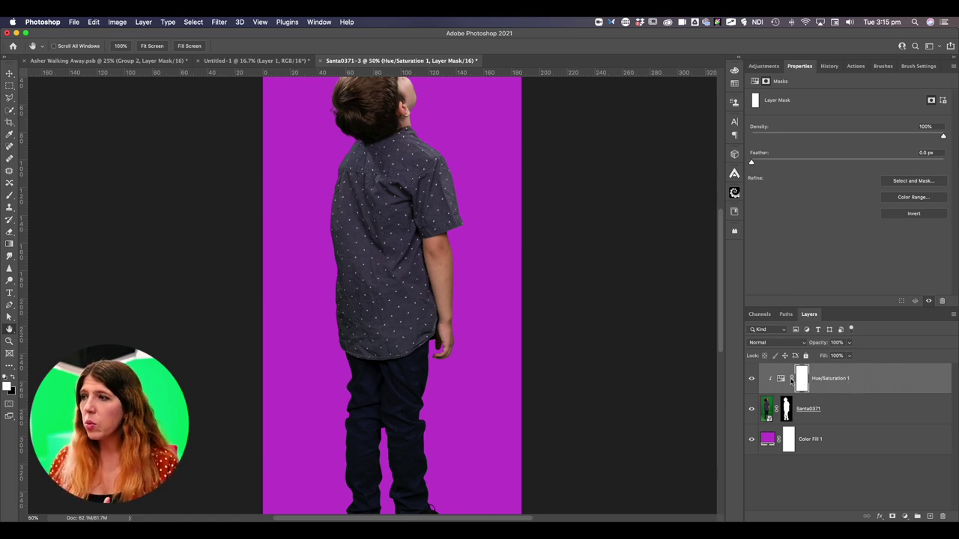
click(780, 380)
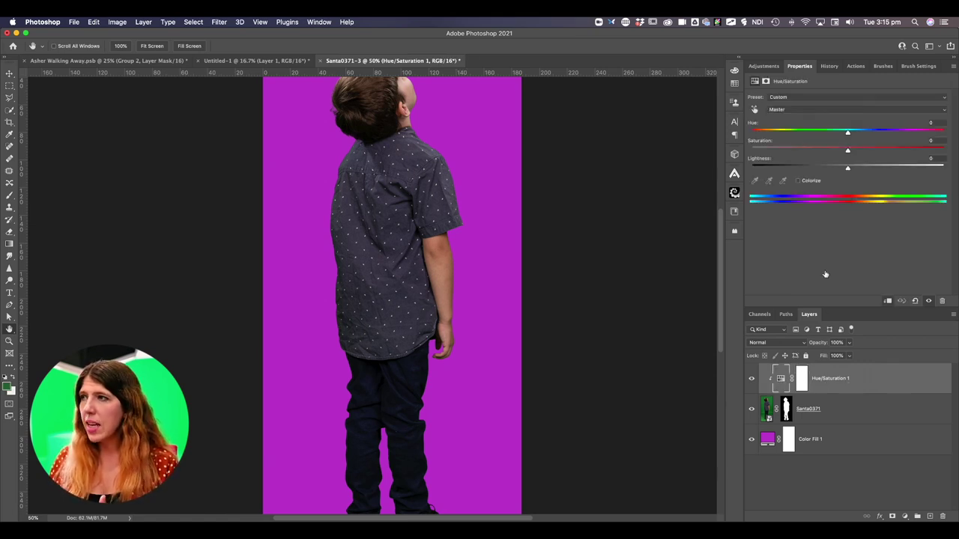
click(947, 98)
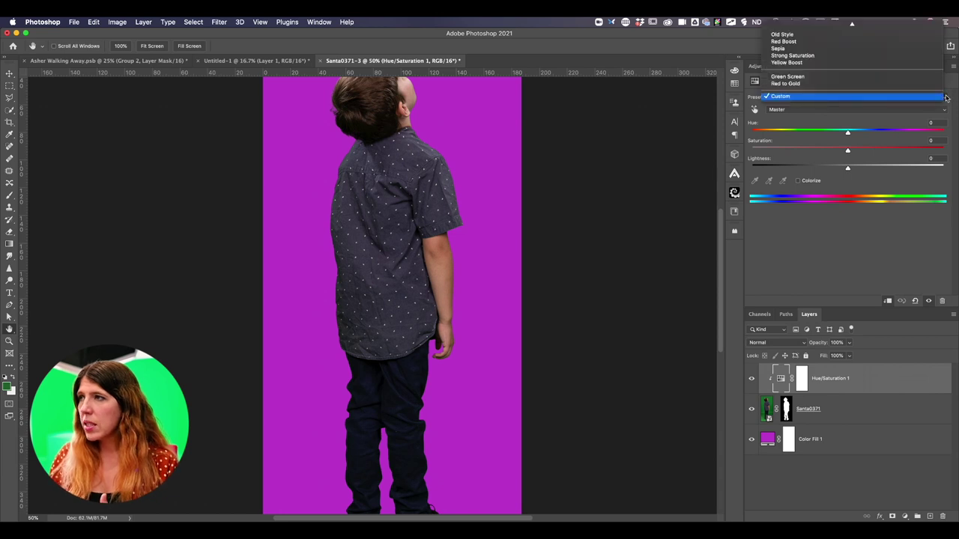
click(886, 79)
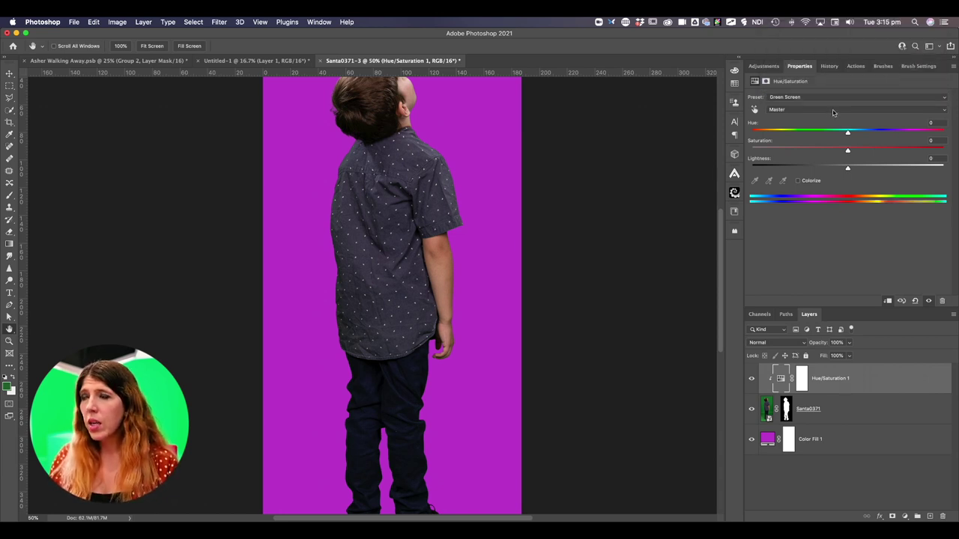
Review the Green Screen preset's Greens settings and check its effect along the boy's body and shoes
click(834, 114)
click(829, 130)
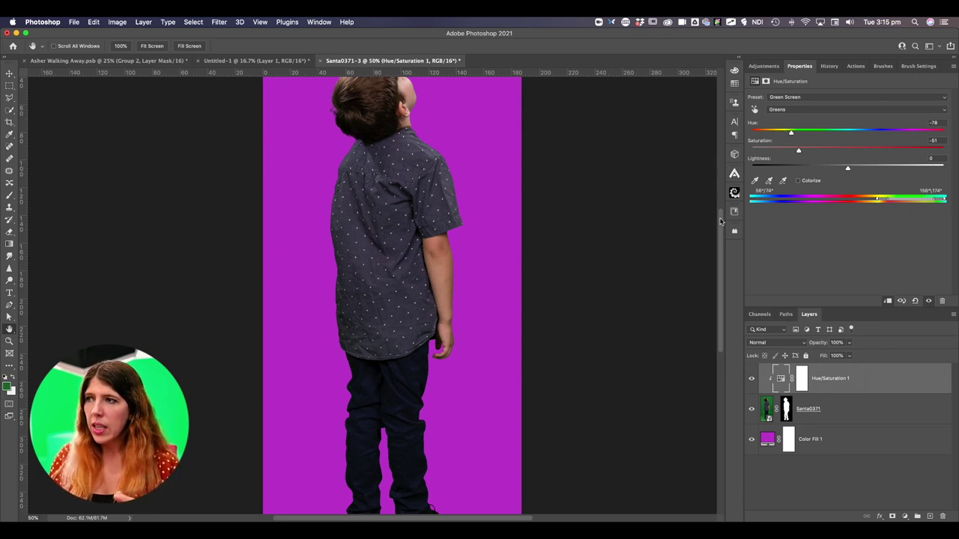
drag(722, 224, 722, 253)
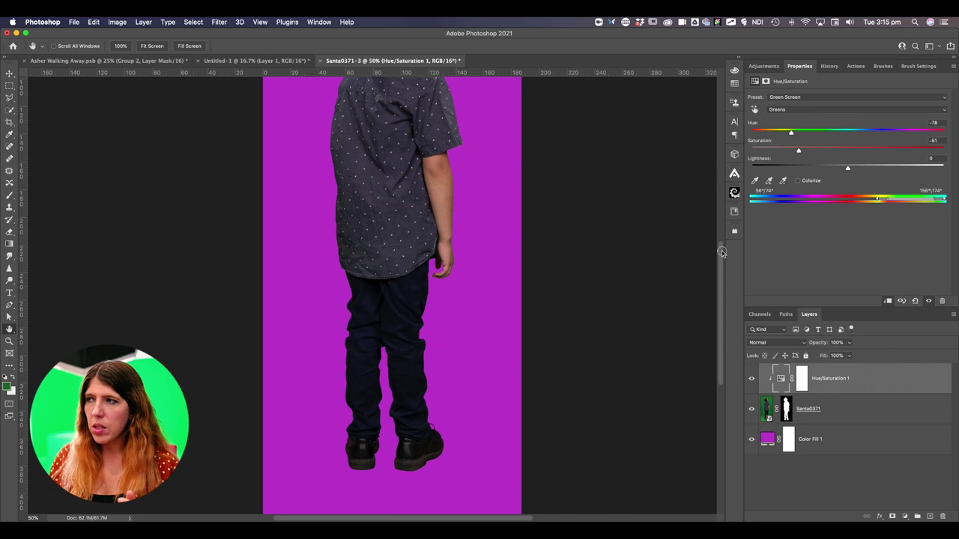
click(815, 111)
click(804, 111)
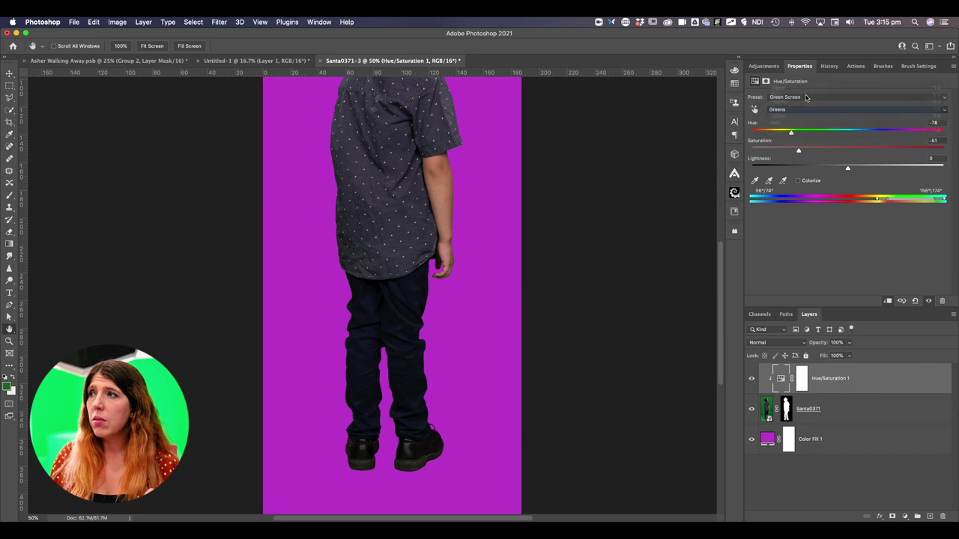
click(806, 99)
click(808, 99)
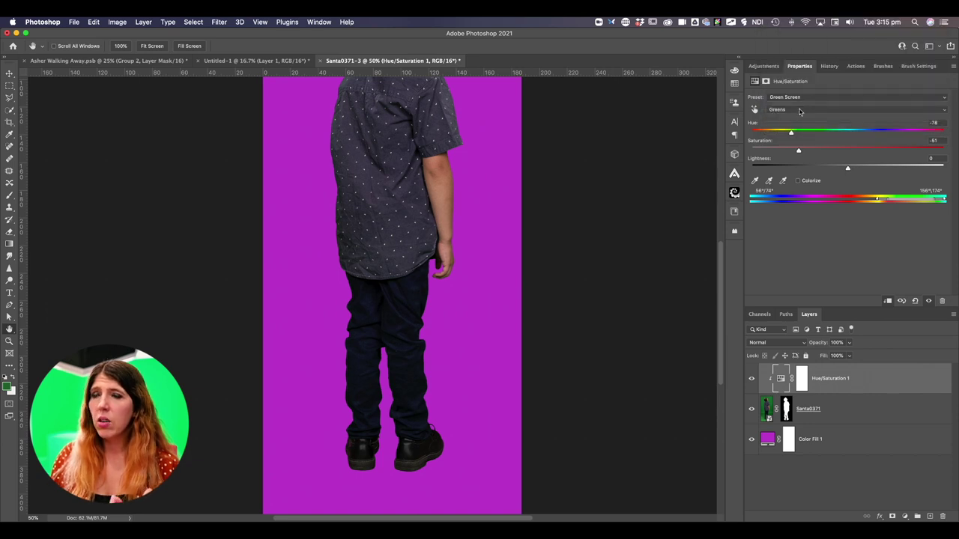
drag(722, 272, 719, 224)
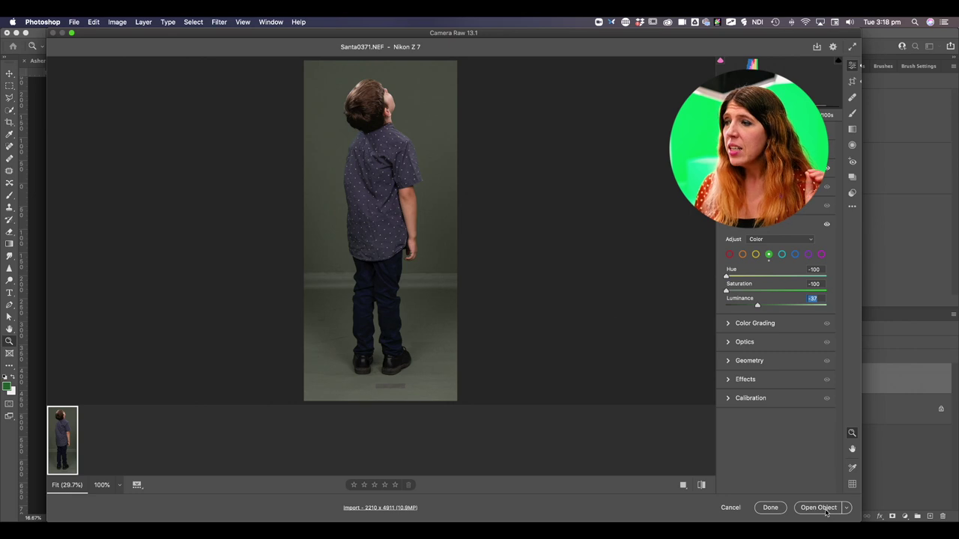
Open the boy's photo from Camera Raw as a smart object and mask out its background using a Select Subject selection
click(818, 508)
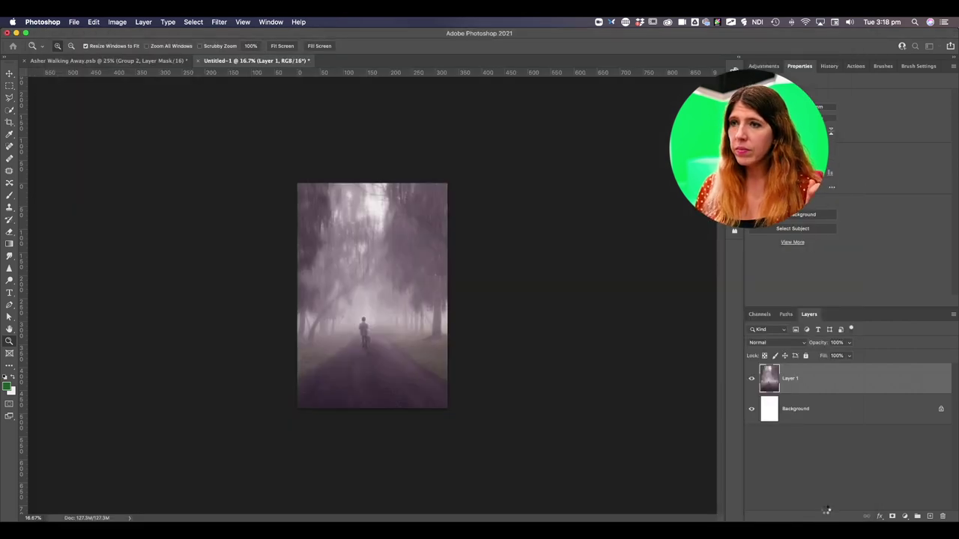
click(10, 87)
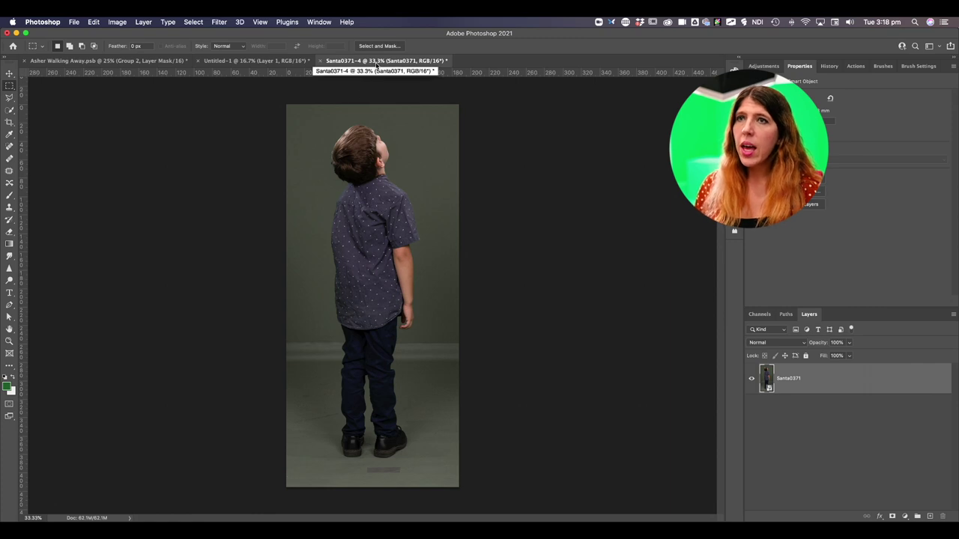
click(194, 22)
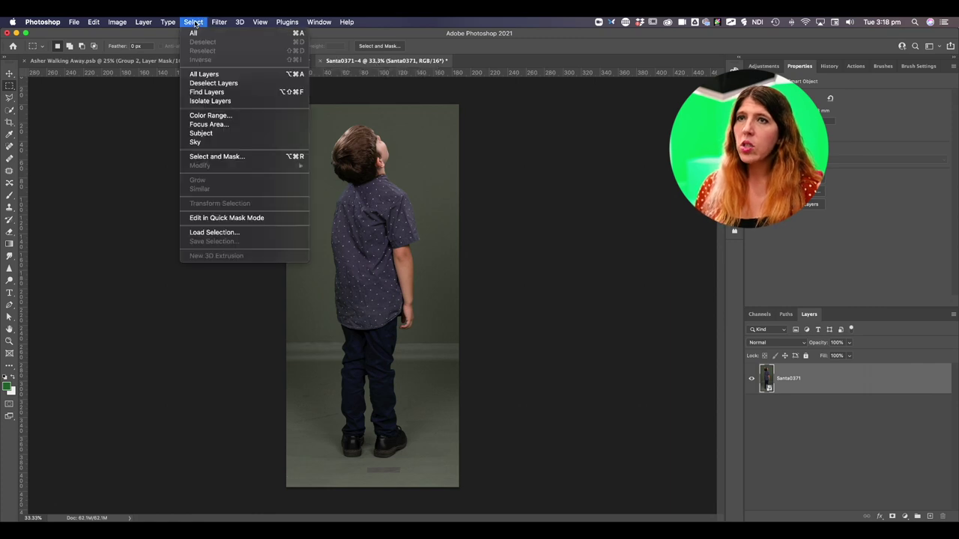
click(232, 133)
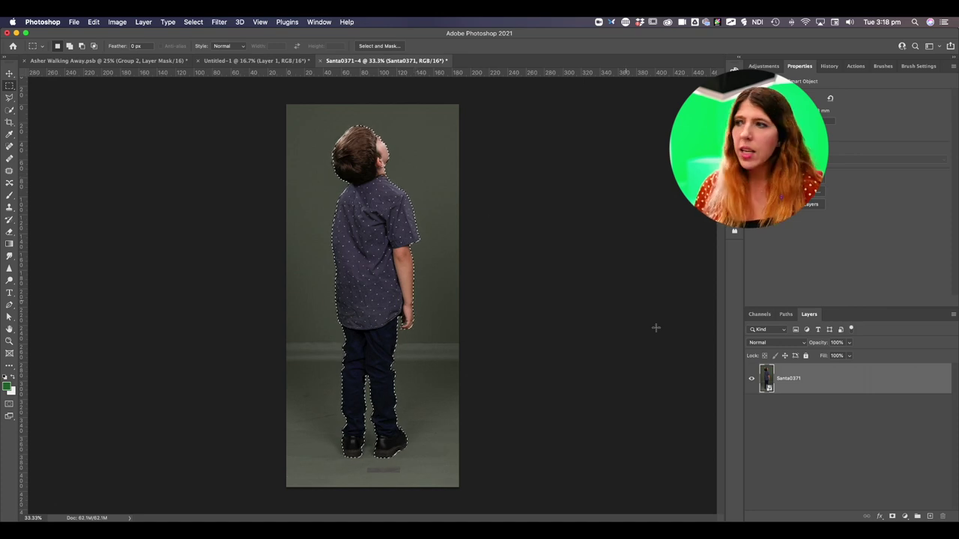
click(893, 517)
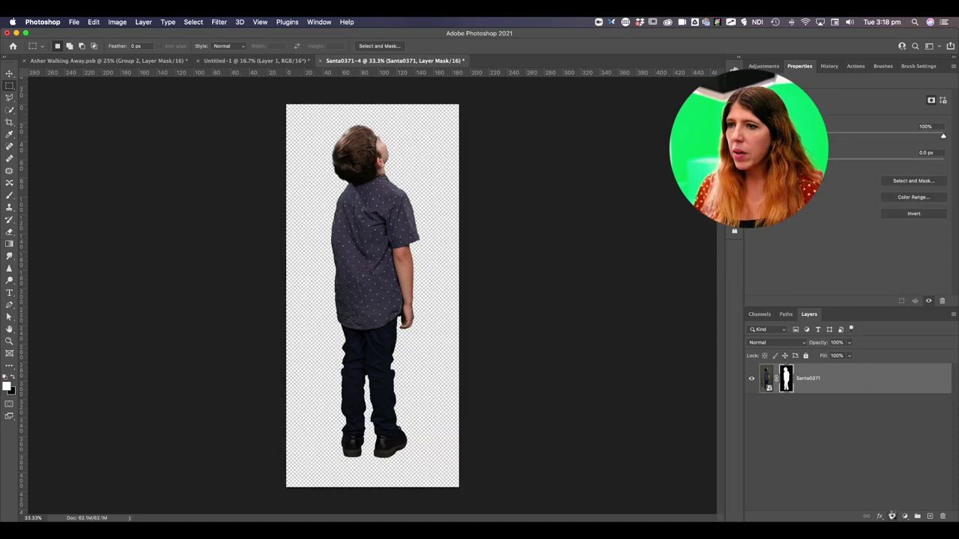
Examine the new mask's edges from the hand up the arm and sleeve to the shoulders and hair
key(z)
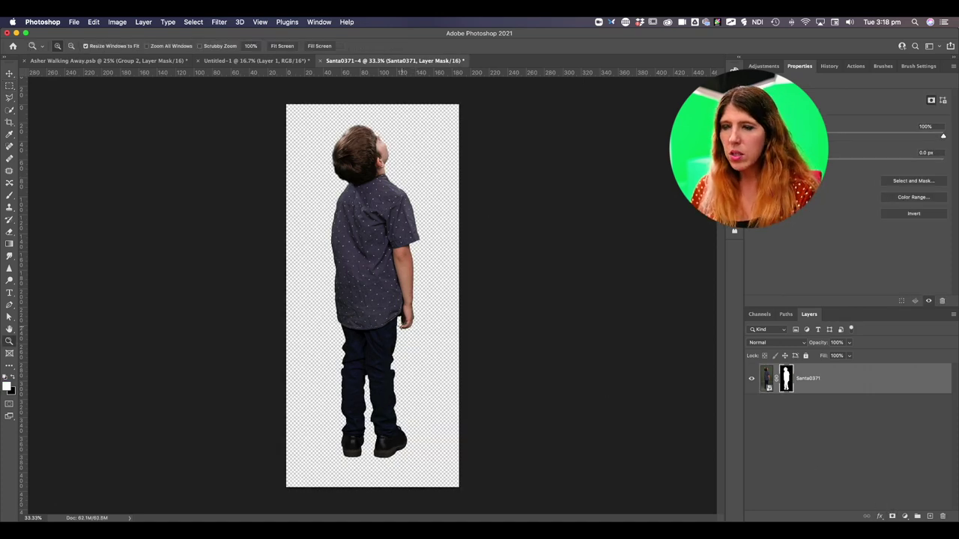
click(403, 329)
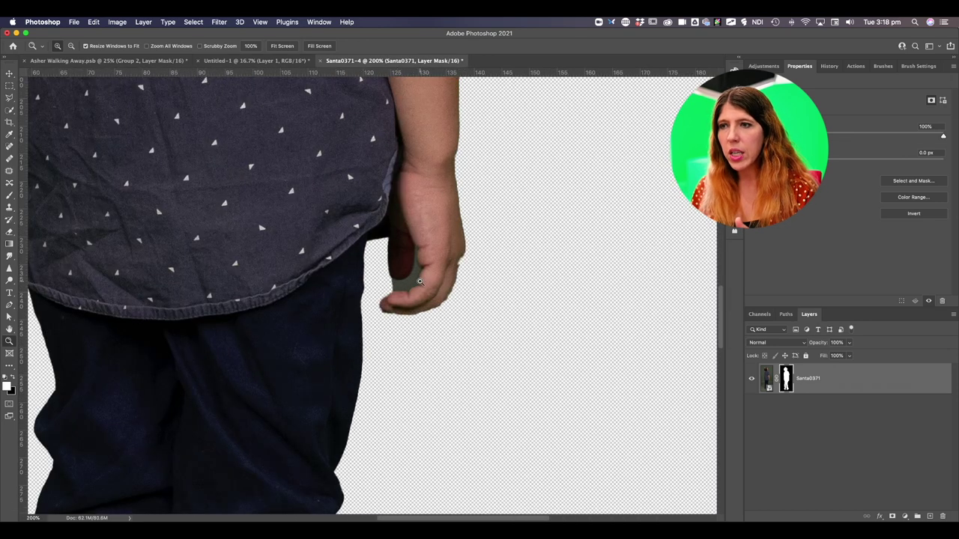
scroll(413, 275, up, 5)
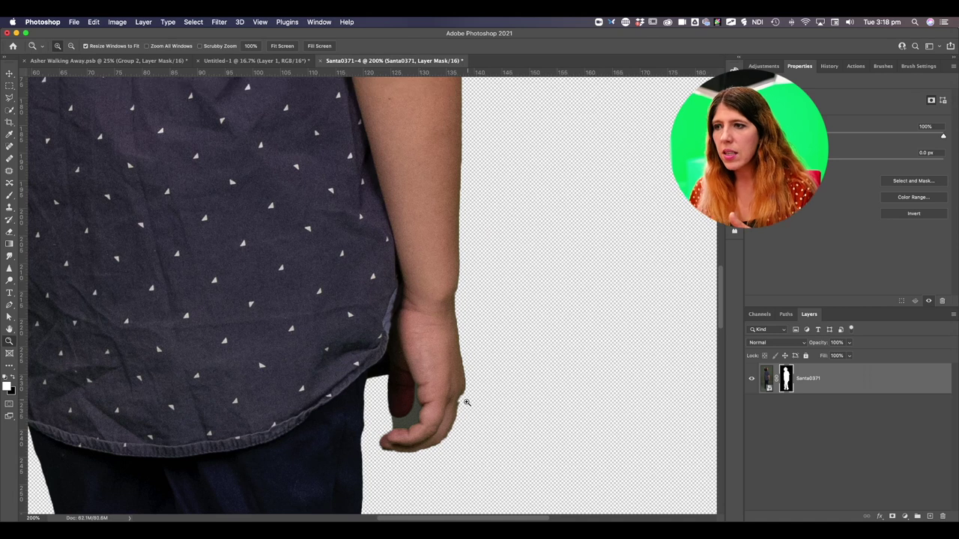
scroll(461, 409, up, 8)
scroll(464, 411, up, 12)
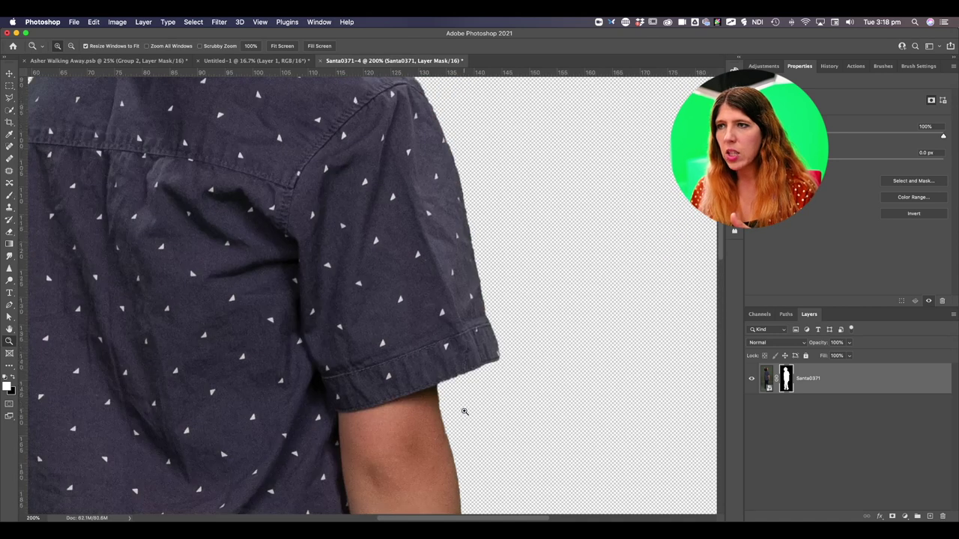
scroll(366, 261, up, 10)
scroll(366, 261, left, 8)
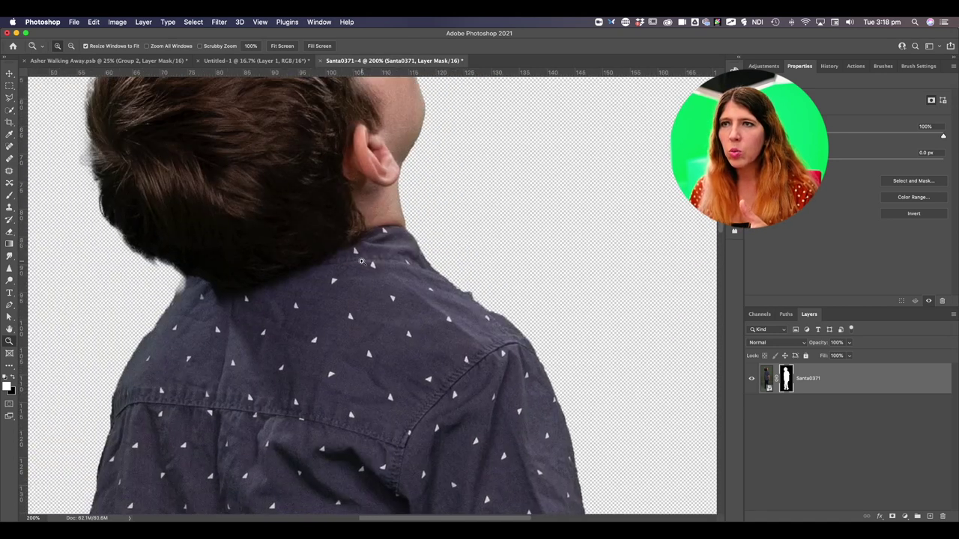
Check the masked boy for leftover green spill and rough edges from the hair down to the shoes and back up to the head
scroll(313, 309, up, 3)
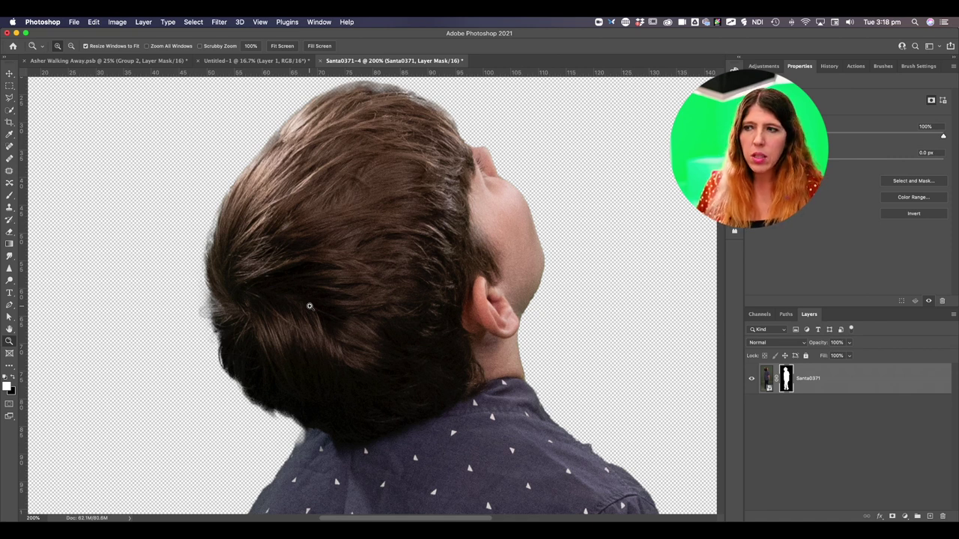
scroll(311, 310, down, 10)
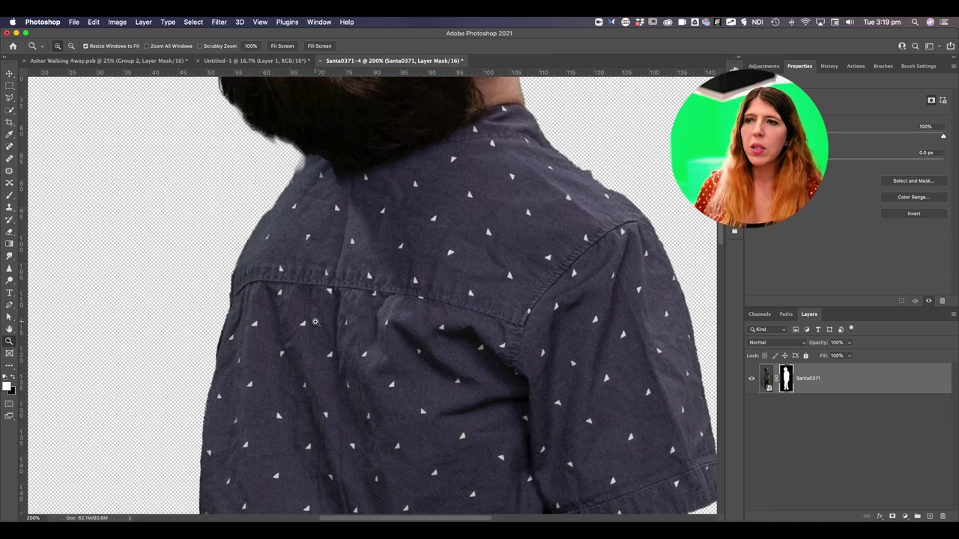
scroll(341, 342, down, 12)
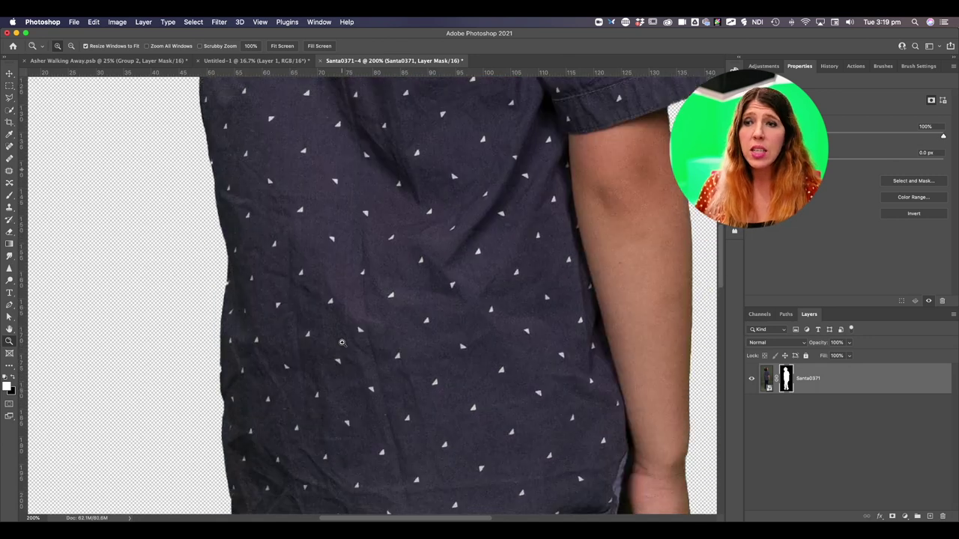
scroll(341, 343, down, 15)
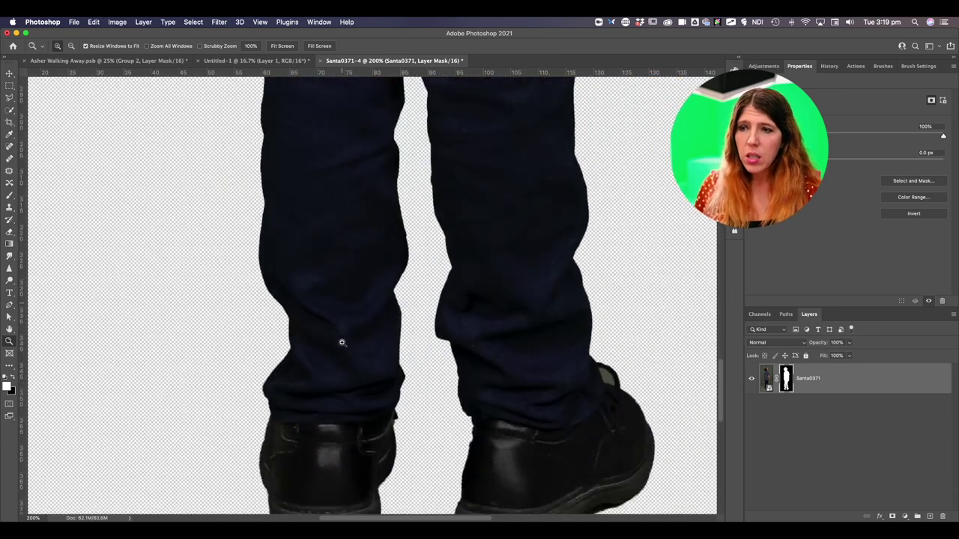
scroll(342, 342, down, 4)
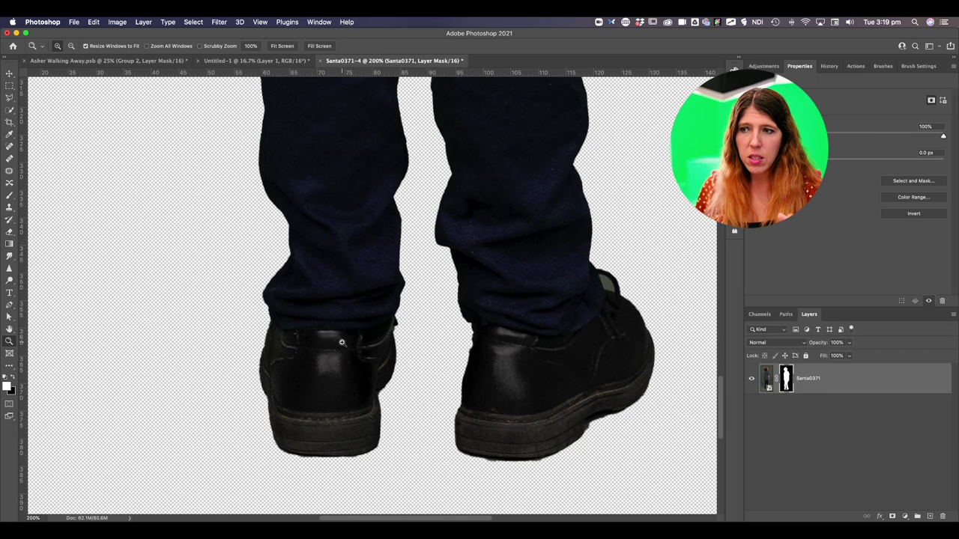
scroll(342, 343, up, 20)
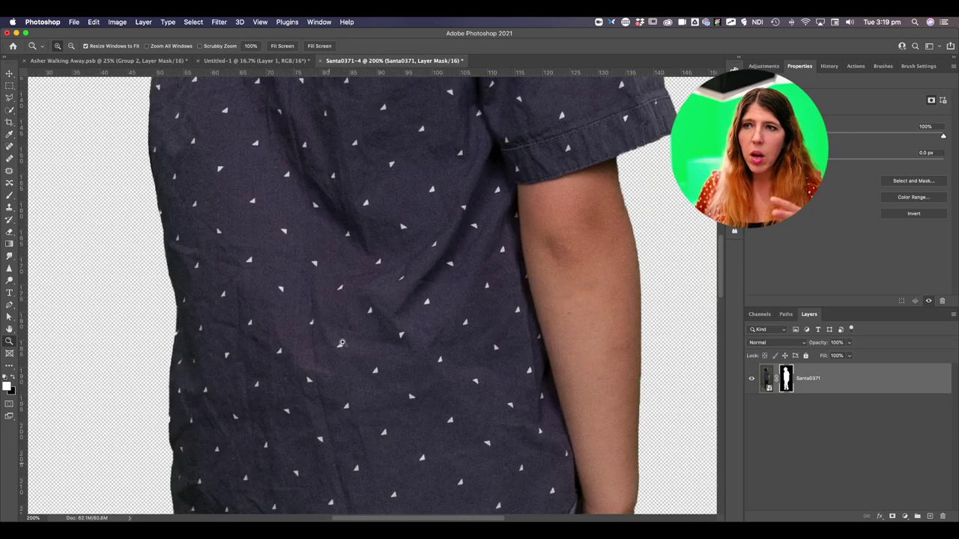
scroll(341, 343, up, 15)
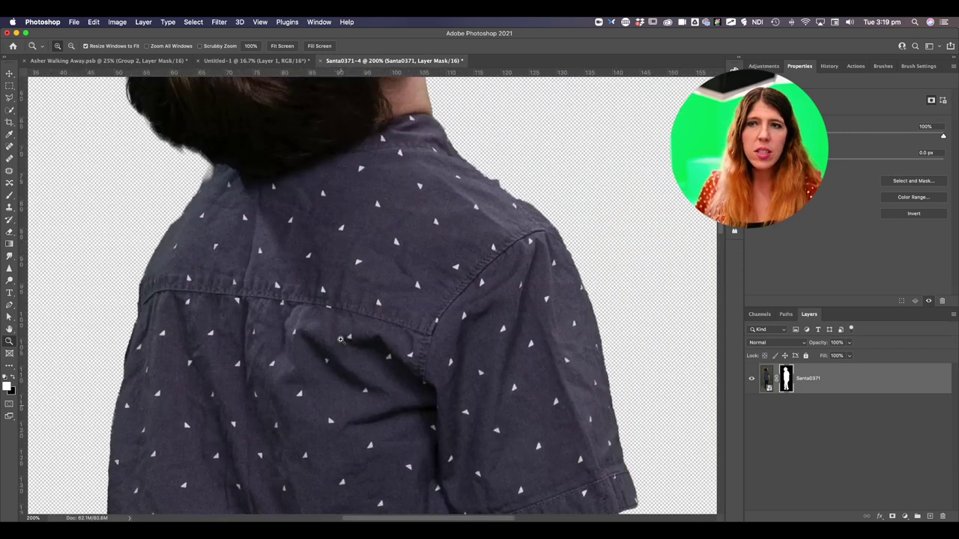
scroll(341, 340, up, 4)
scroll(340, 339, up, 2)
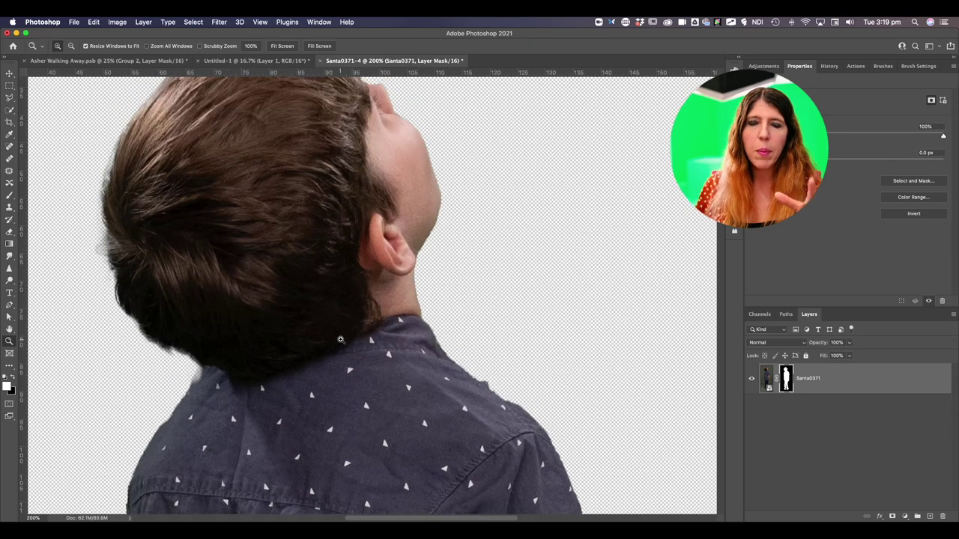
scroll(340, 339, up, 2)
scroll(340, 340, up, 1)
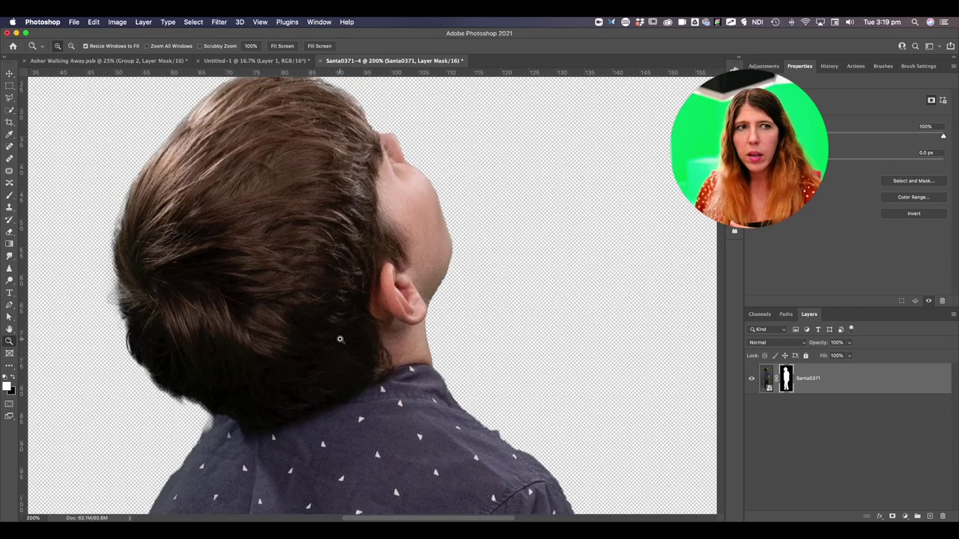